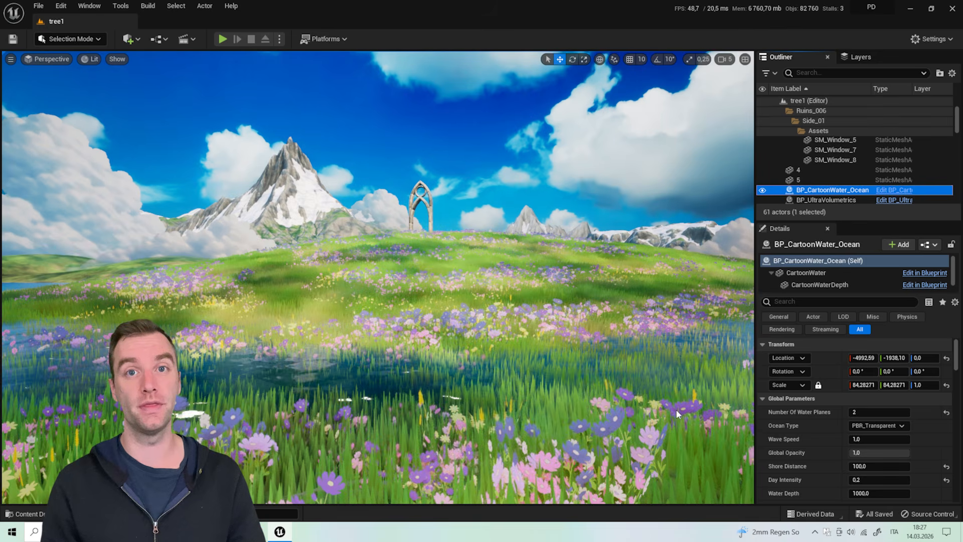
key(w)
right_drag(447, 380, 474, 378)
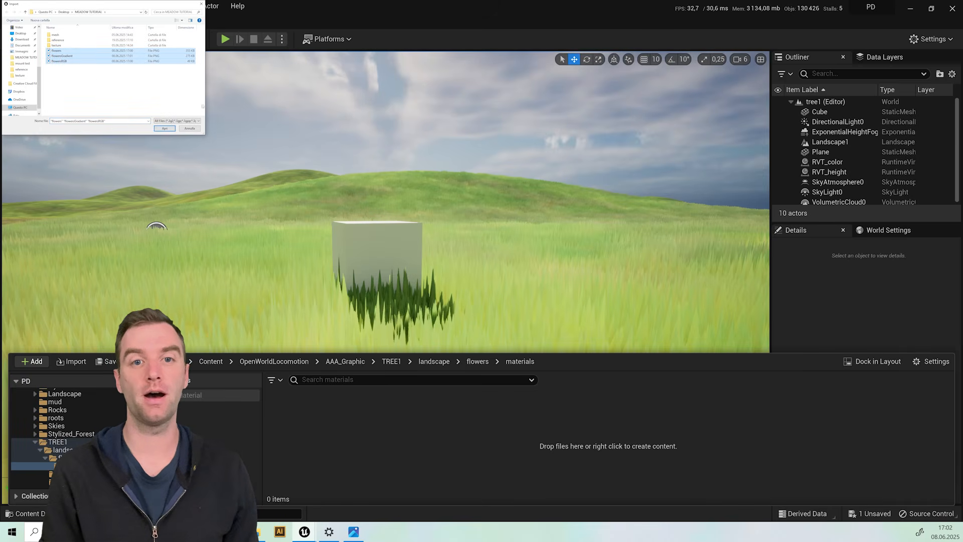
Import the flowers, flowersGradient and flowersRGB textures into the flowers materials folder.
click(164, 130)
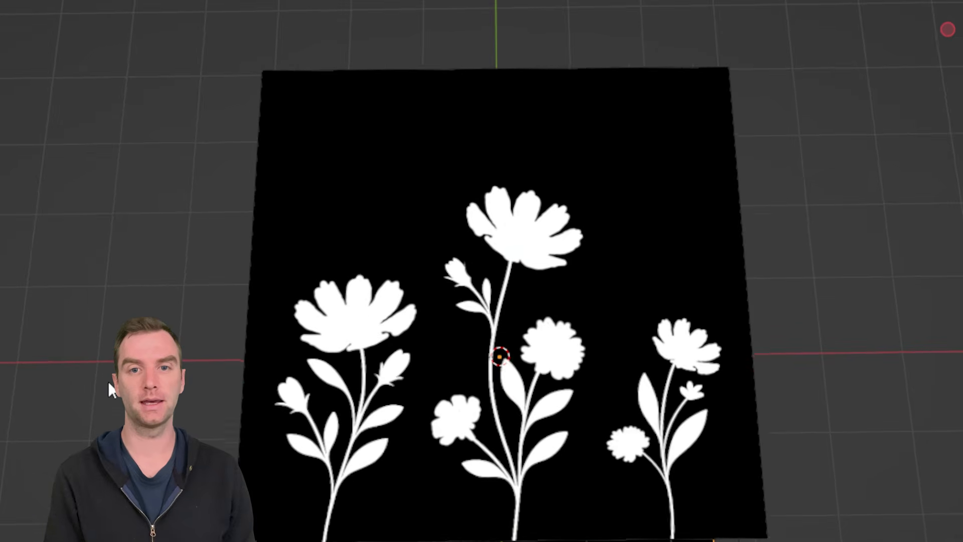
Examine the black-and-white flower alpha texture and the red, green and blue color mask with its leaf gradient up close.
middle_drag(107, 381, 107, 358)
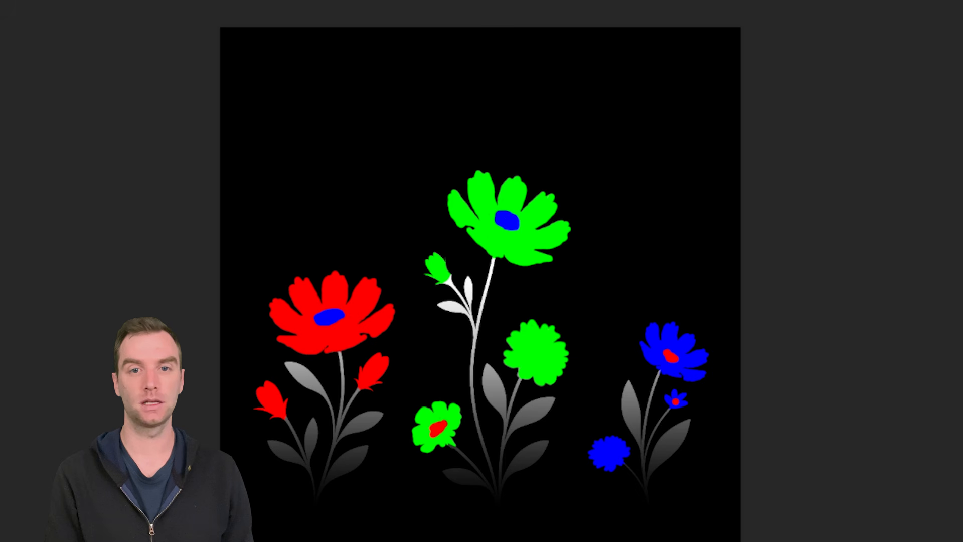
click(320, 350)
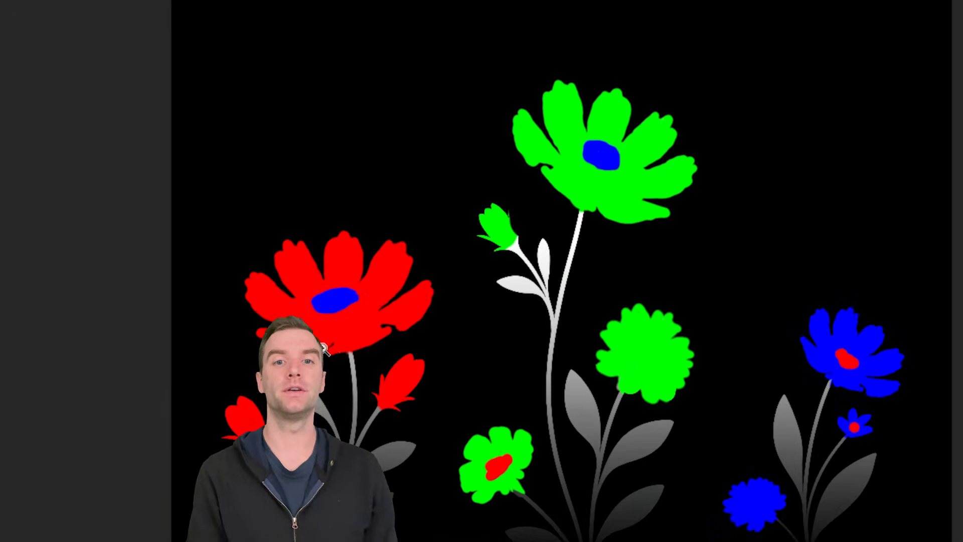
click(320, 350)
scroll(323, 333, down, 2)
scroll(352, 279, up, 2)
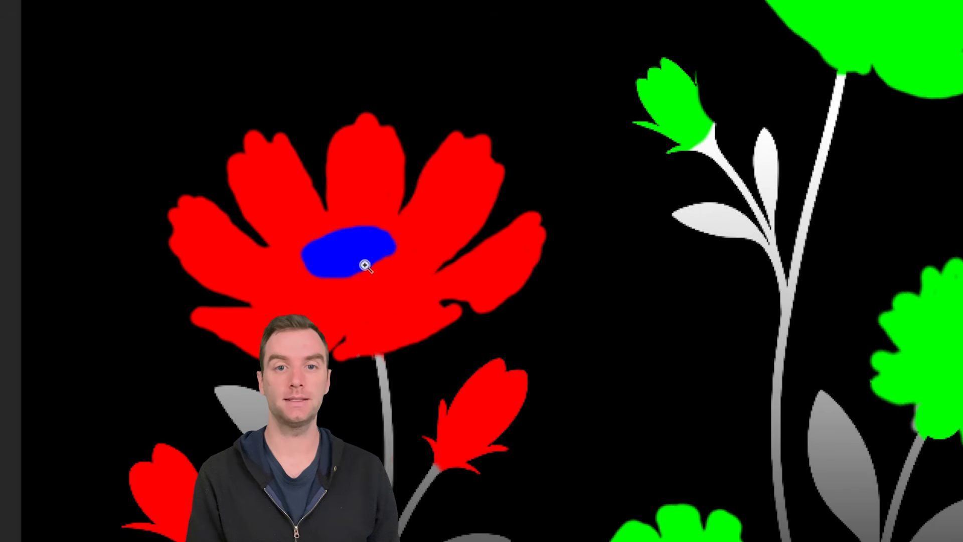
alt+click(364, 265)
alt+click(365, 265)
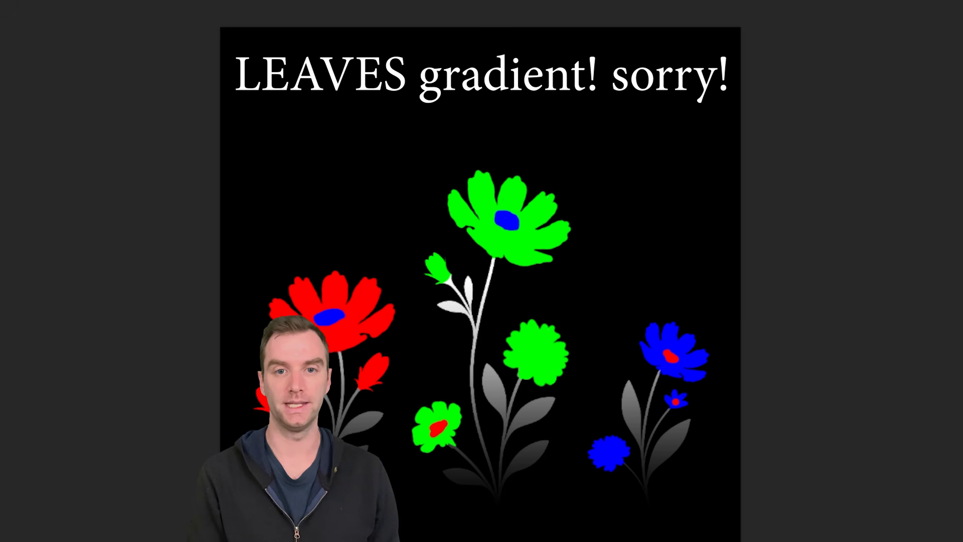
click(318, 349)
click(318, 349)
scroll(340, 267, down, 2)
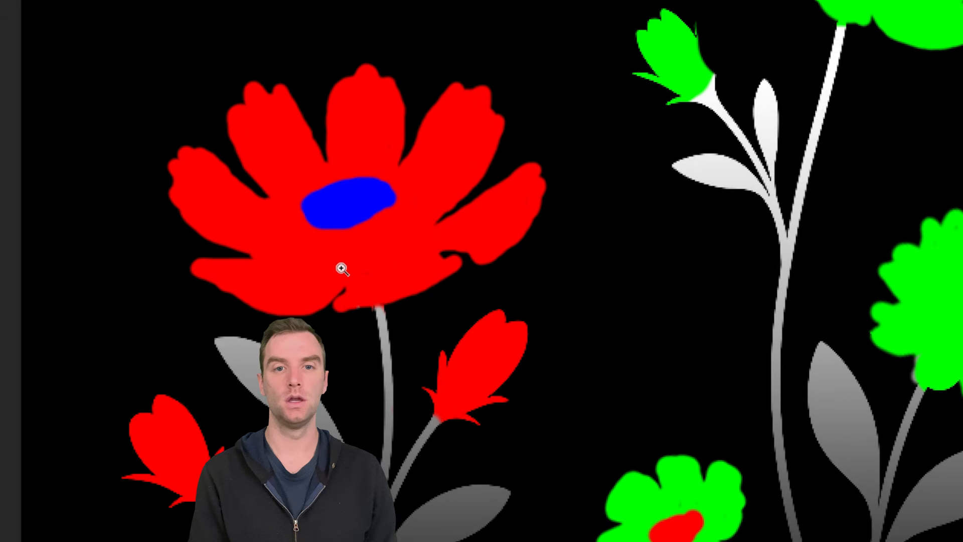
scroll(351, 266, up, 2)
alt+click(365, 265)
alt+click(365, 261)
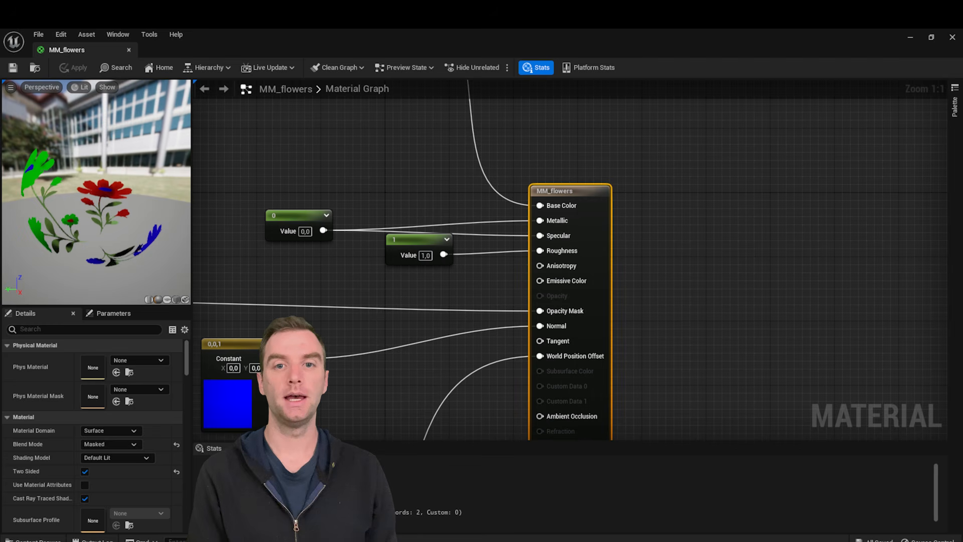
Examine the MM_flowers blend mode and Two Sided settings, and the nodes feeding Metallic, Specular, Roughness, Opacity Mask and Normal.
scroll(315, 258, down, 2)
right_drag(323, 254, 492, 219)
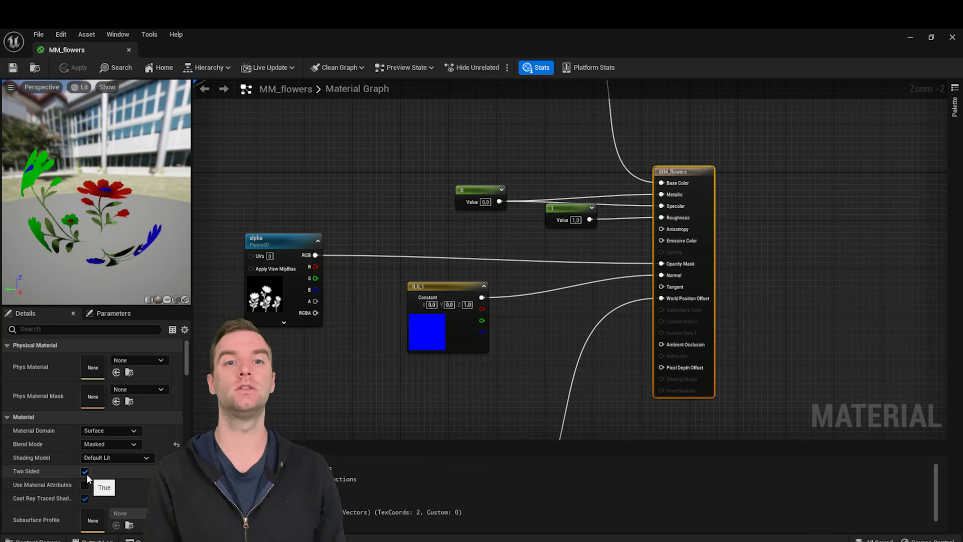
right_drag(551, 150, 586, 143)
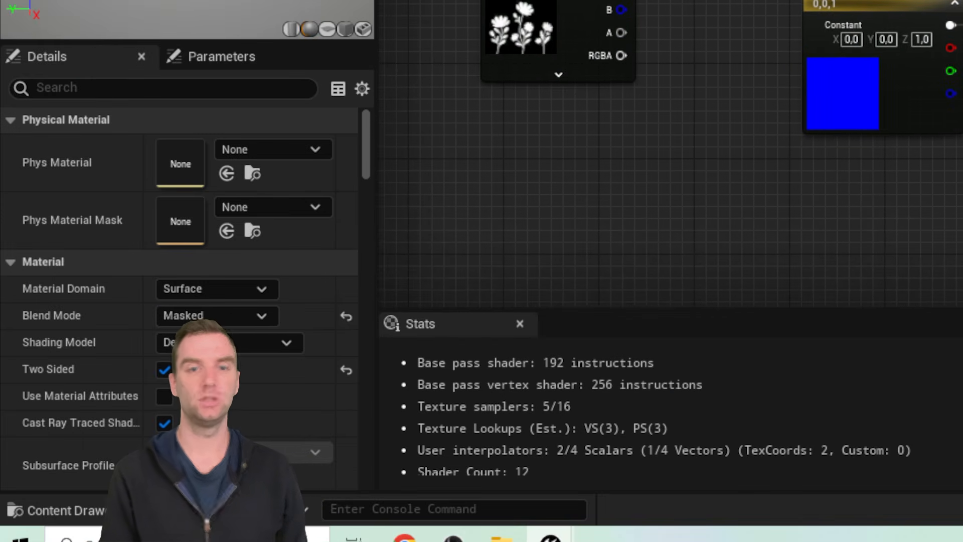
scroll(211, 294, down, 10)
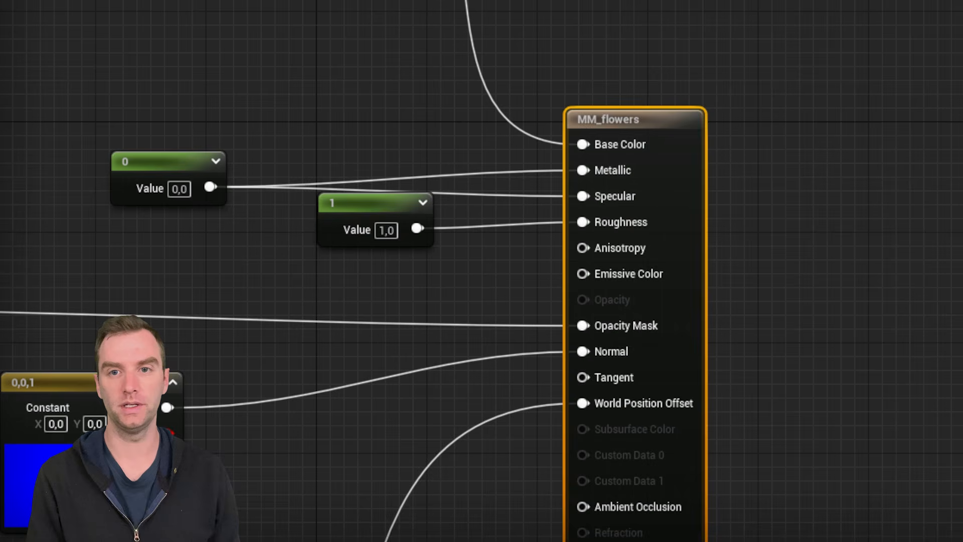
scroll(194, 227, down, 2)
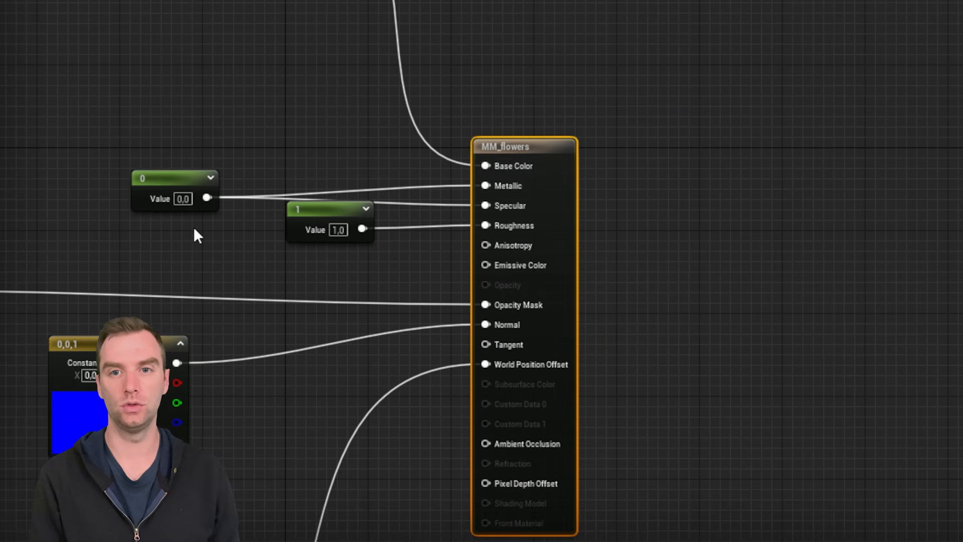
right_drag(194, 227, 500, 168)
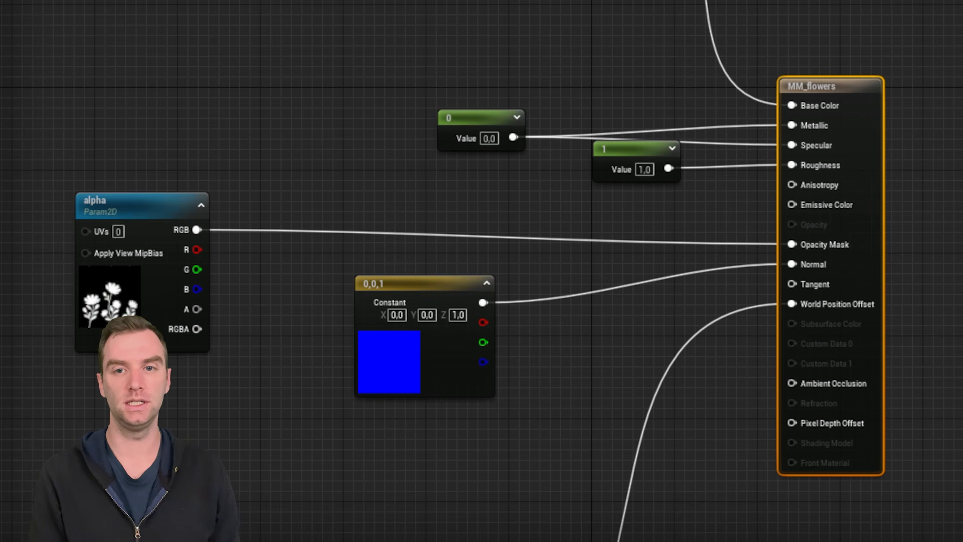
click(274, 391)
click(158, 281)
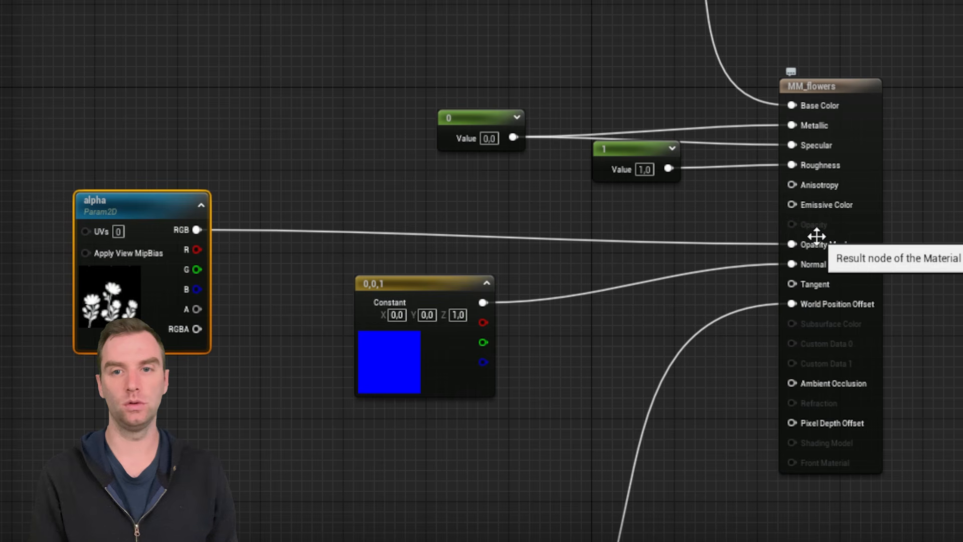
click(393, 289)
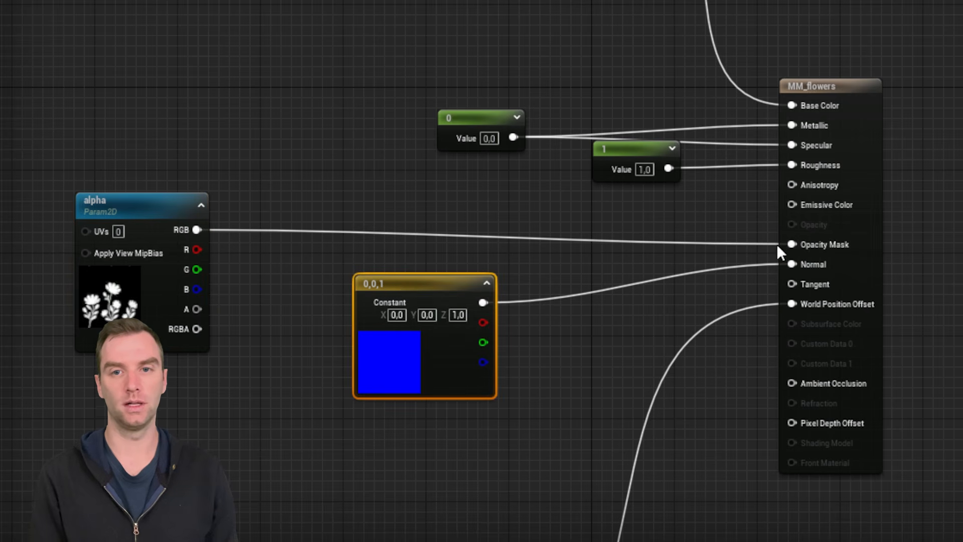
click(459, 121)
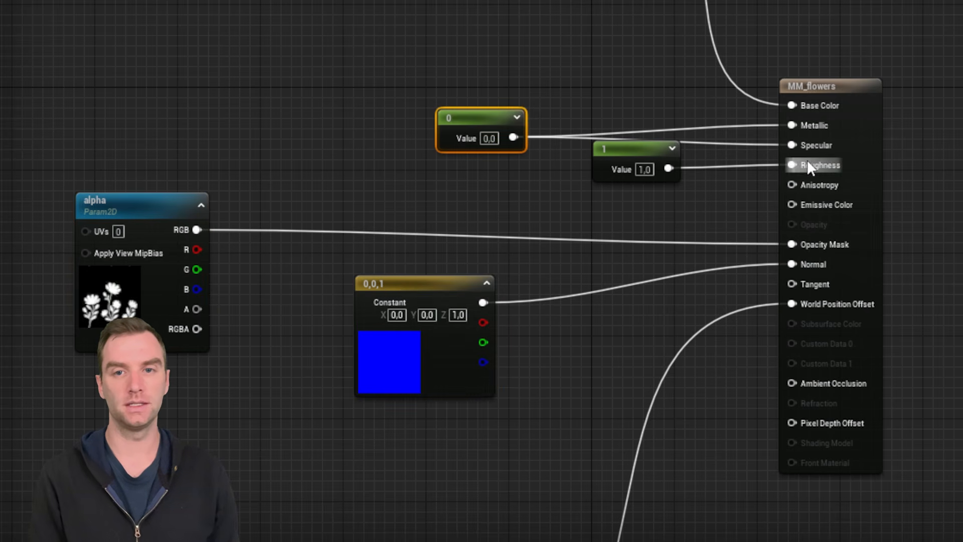
click(598, 149)
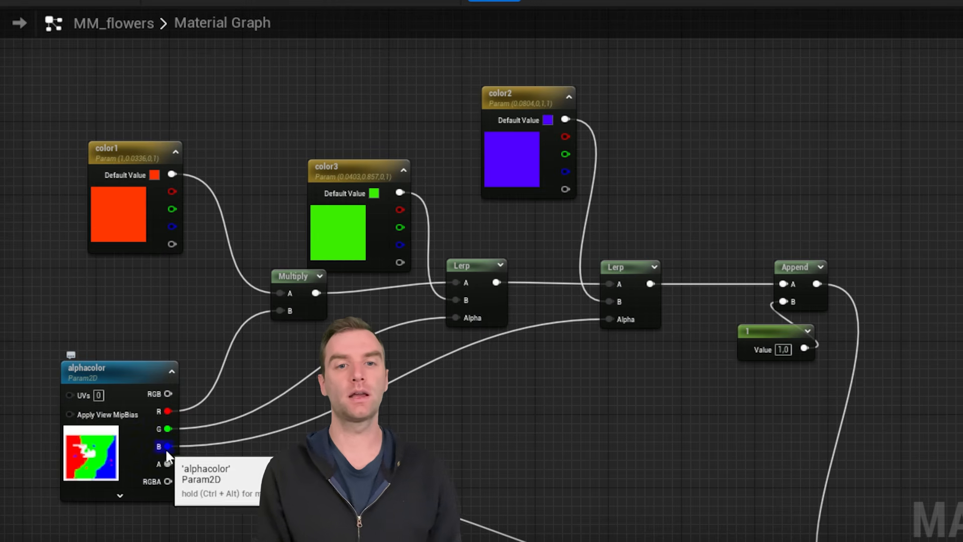
Examine how the alphacolor mask blends the three color parameters and how the gradientcolor leaf blend joins them in the final Lerp.
click(108, 144)
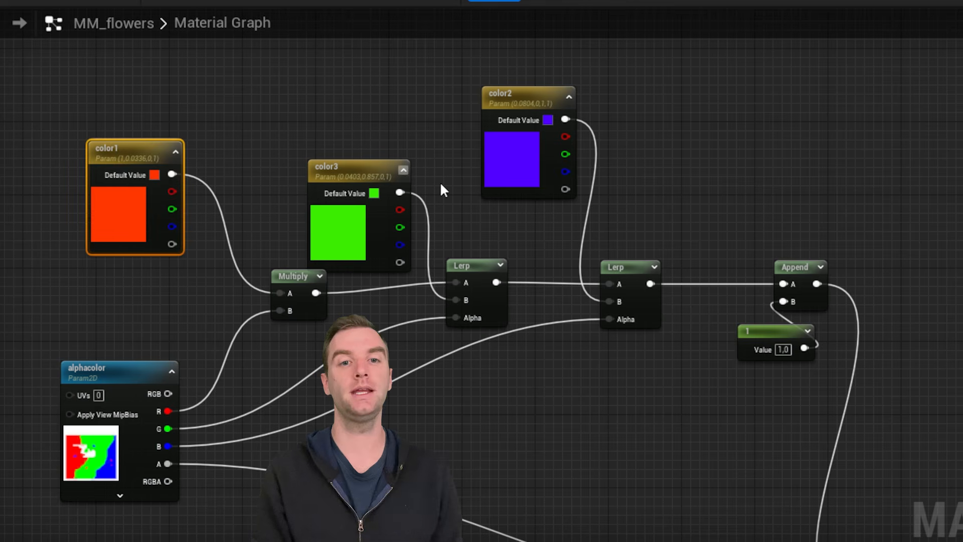
click(350, 166)
click(499, 95)
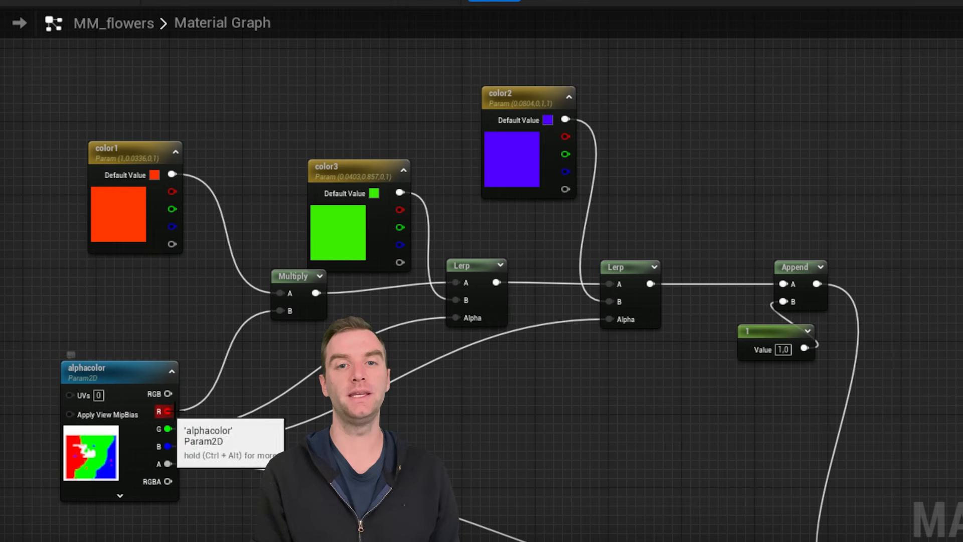
click(108, 146)
click(393, 172)
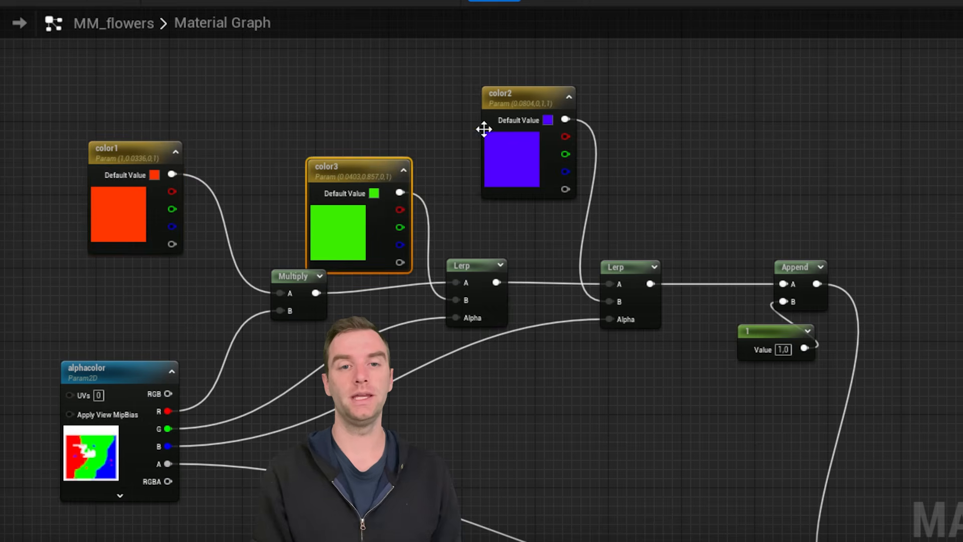
click(509, 97)
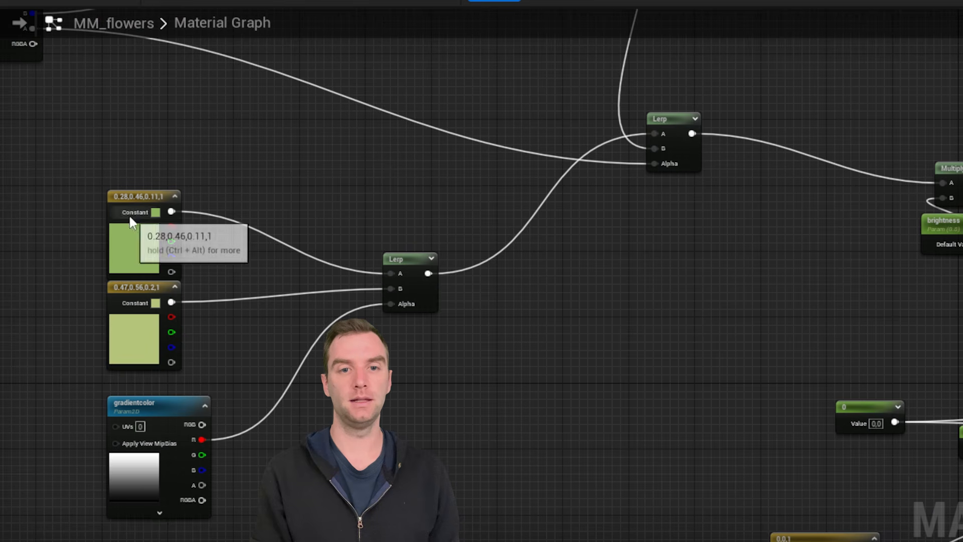
click(153, 294)
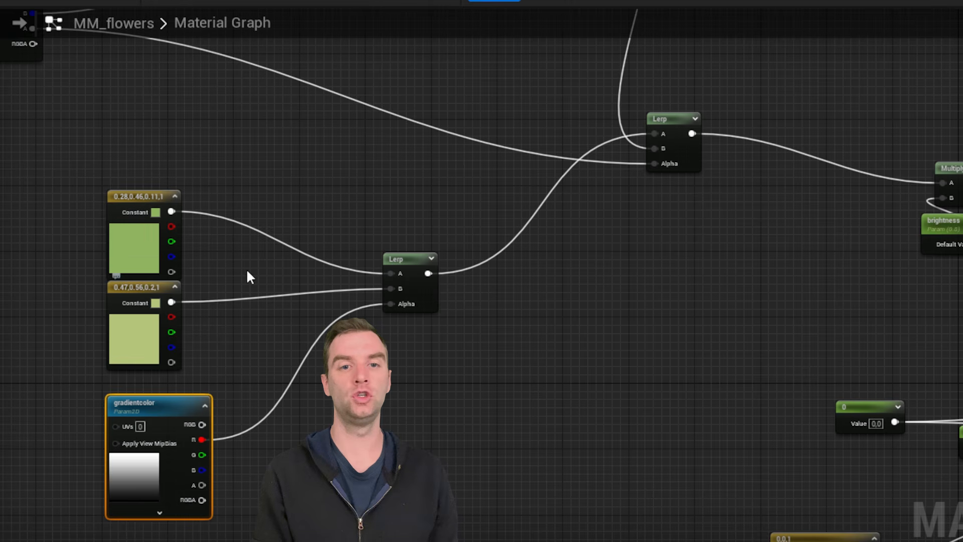
click(503, 402)
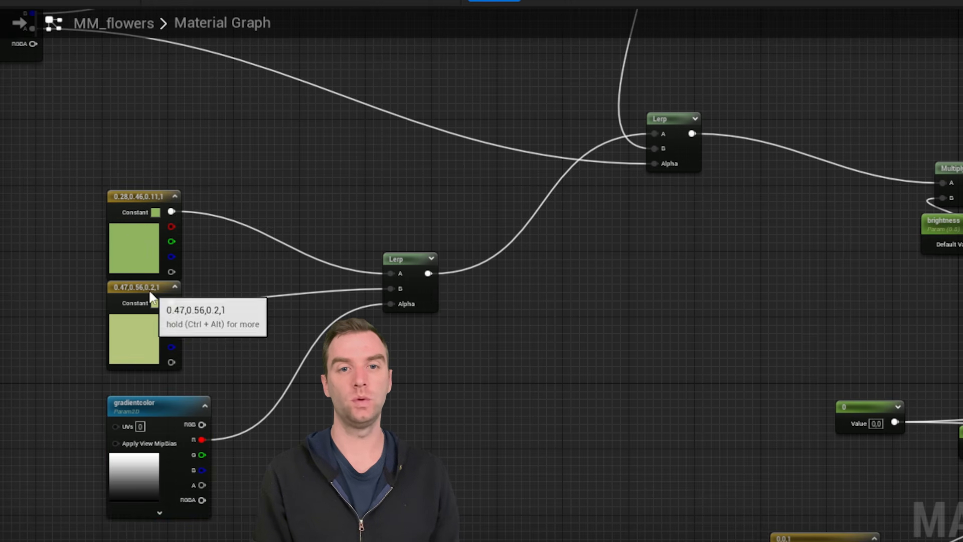
click(150, 299)
click(153, 412)
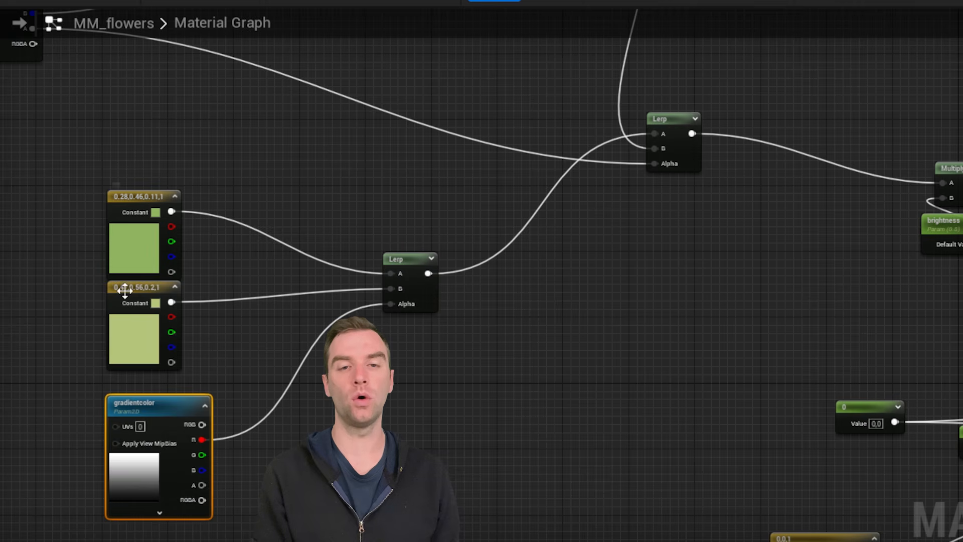
right_drag(318, 207, 123, 432)
click(462, 355)
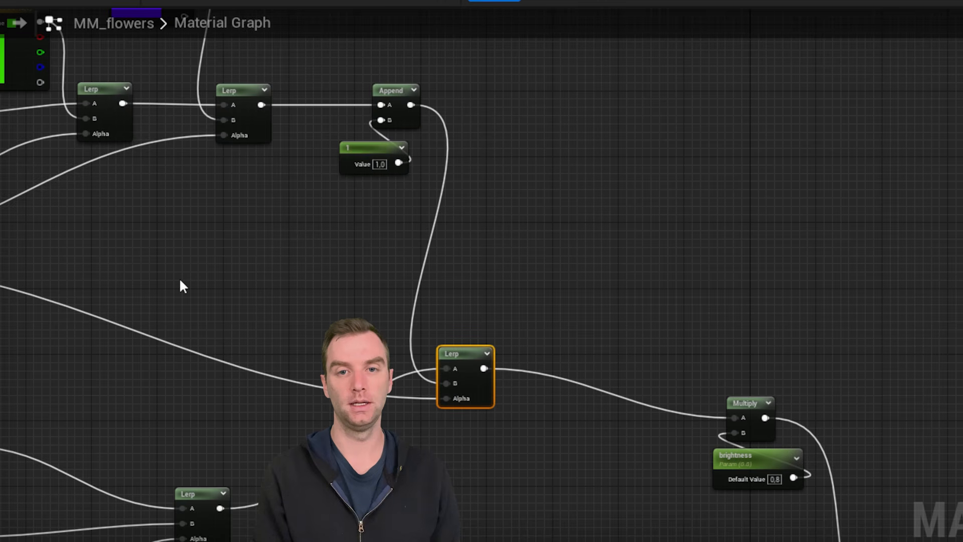
right_drag(181, 282, 415, 291)
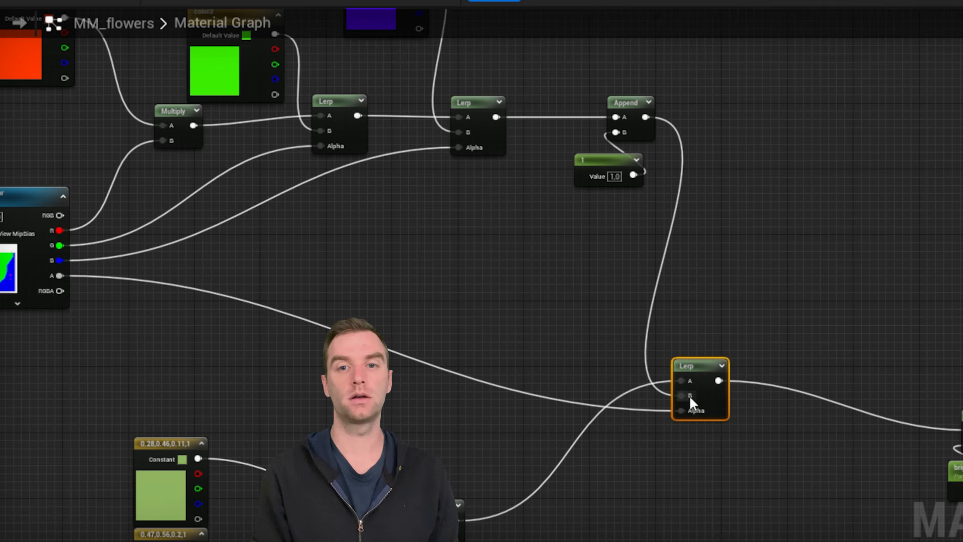
Move the Multiply and brightness nodes together closer to the final Lerp node.
right_drag(832, 269, 337, 245)
drag(424, 319, 533, 481)
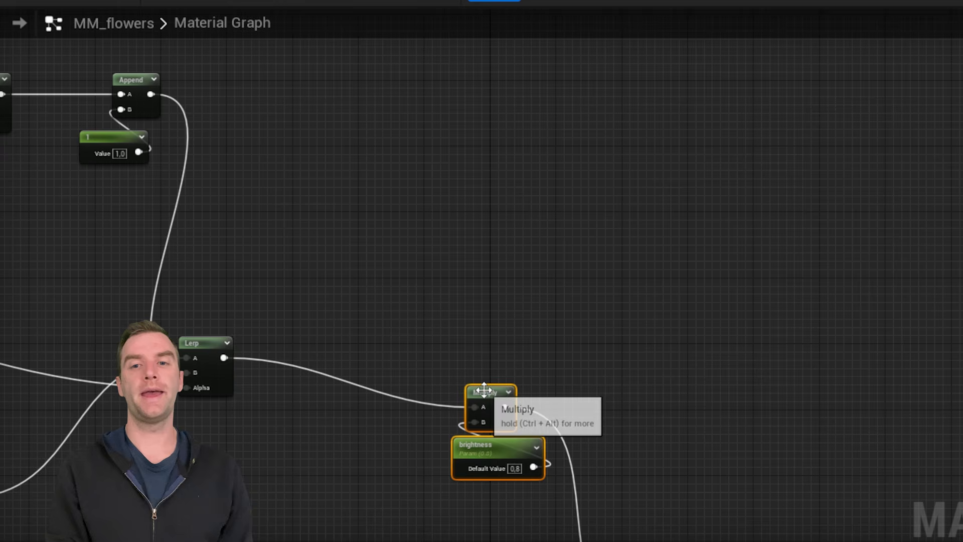
drag(485, 393, 427, 352)
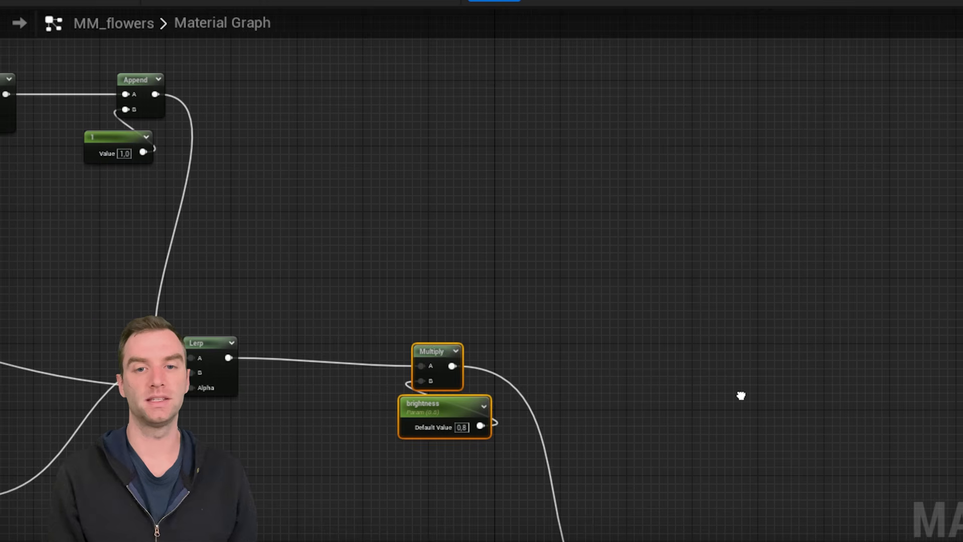
Examine the SimpleGrassWind setup with its wind parameters and the TexCoord, Mask, 1-x and Multiply nodes feeding World Position Offset.
right_drag(740, 394, 610, 111)
right_drag(343, 440, 368, 221)
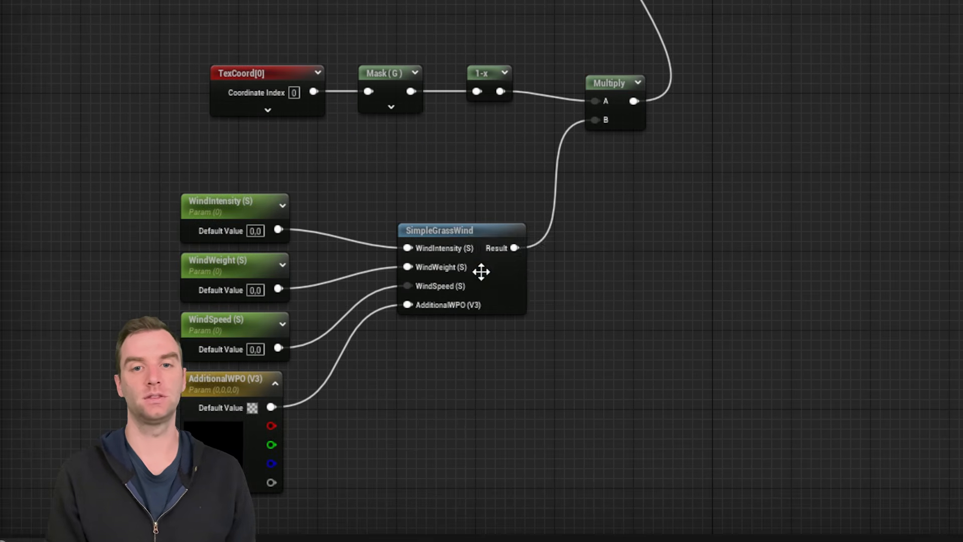
click(453, 229)
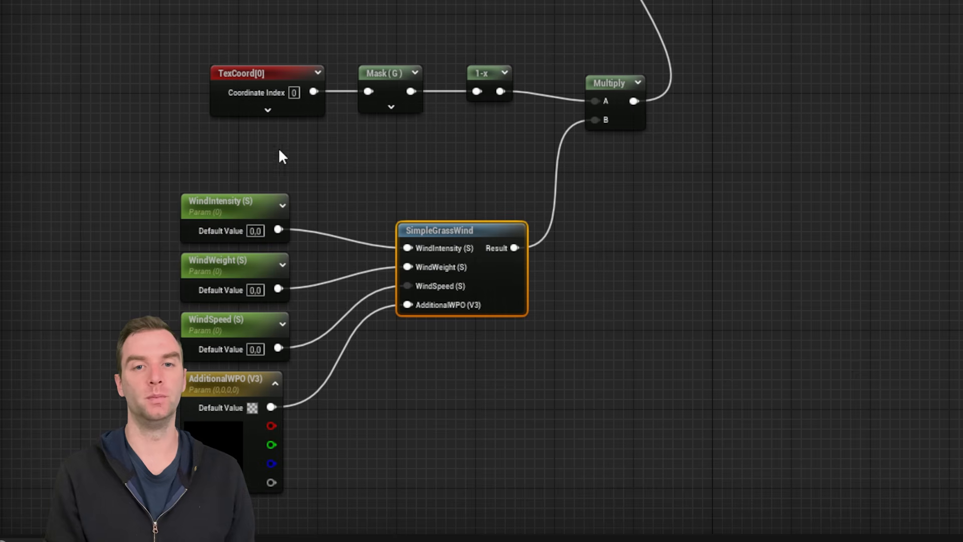
drag(151, 18, 602, 119)
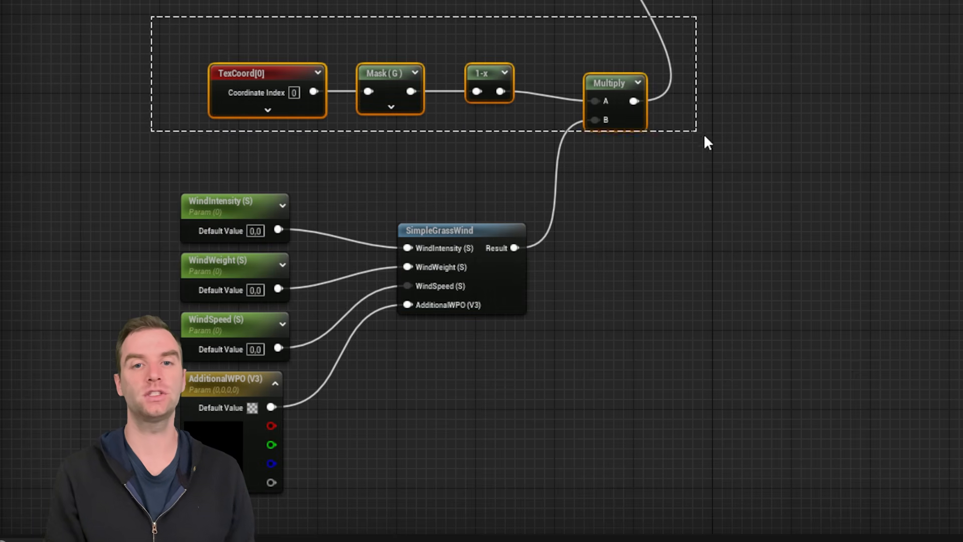
click(774, 249)
drag(151, 18, 503, 122)
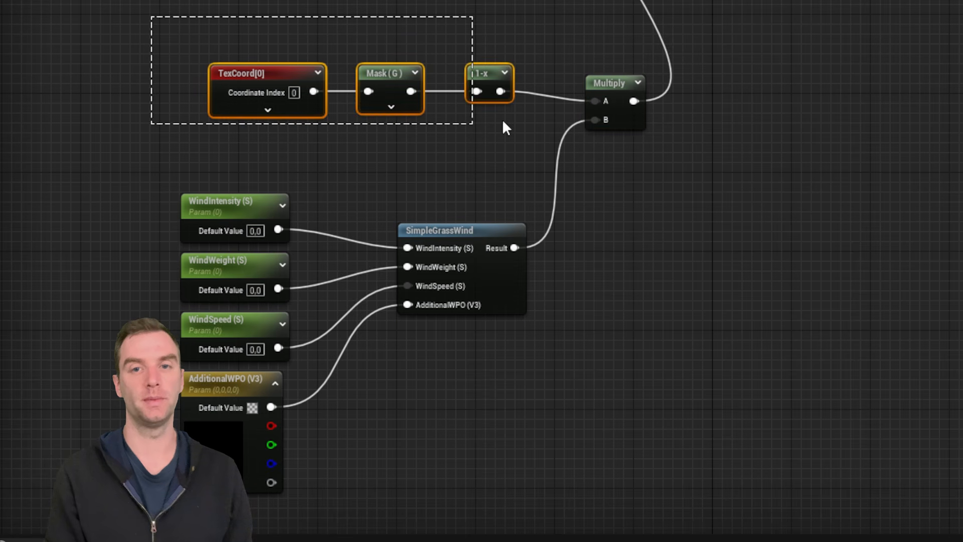
drag(687, 127, 714, 137)
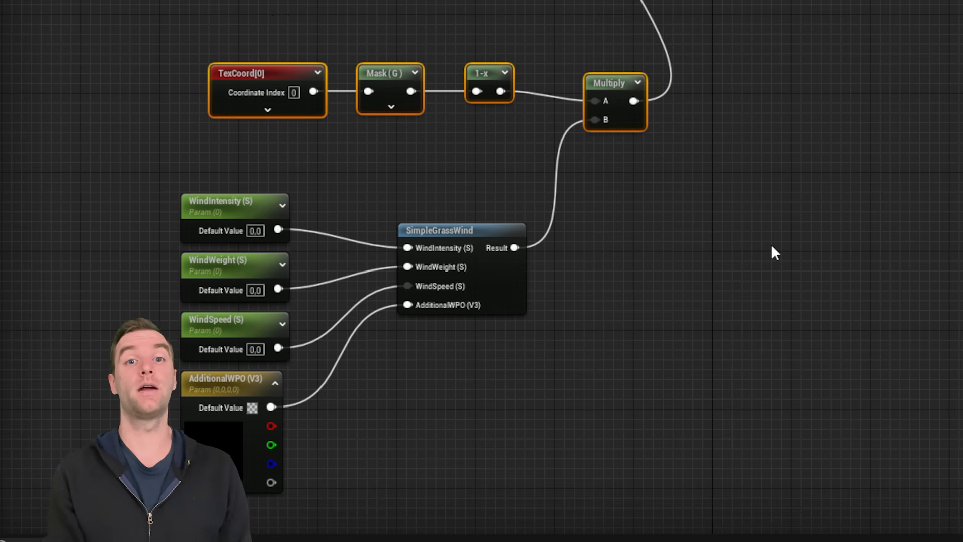
click(774, 250)
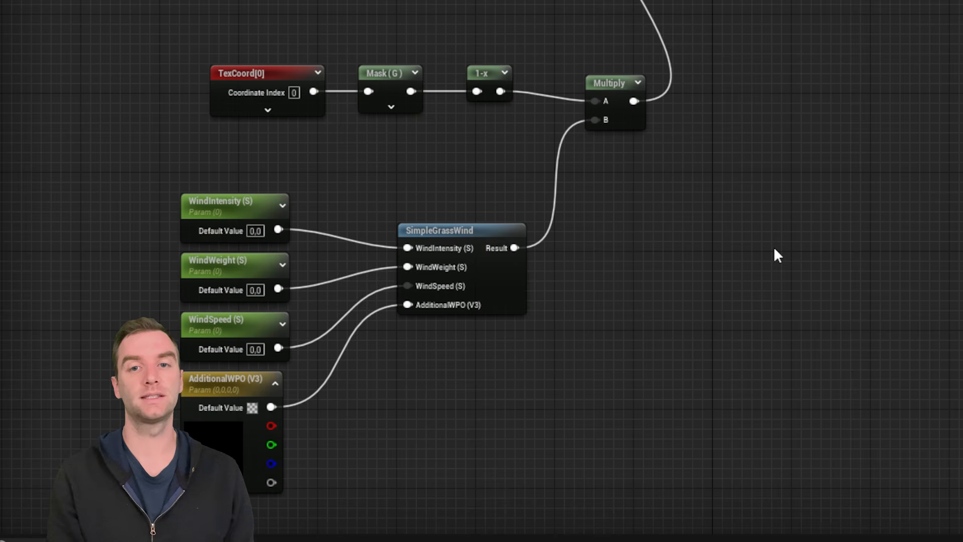
scroll(775, 249, down, 3)
right_drag(568, 90, 429, 288)
scroll(427, 339, down, 5)
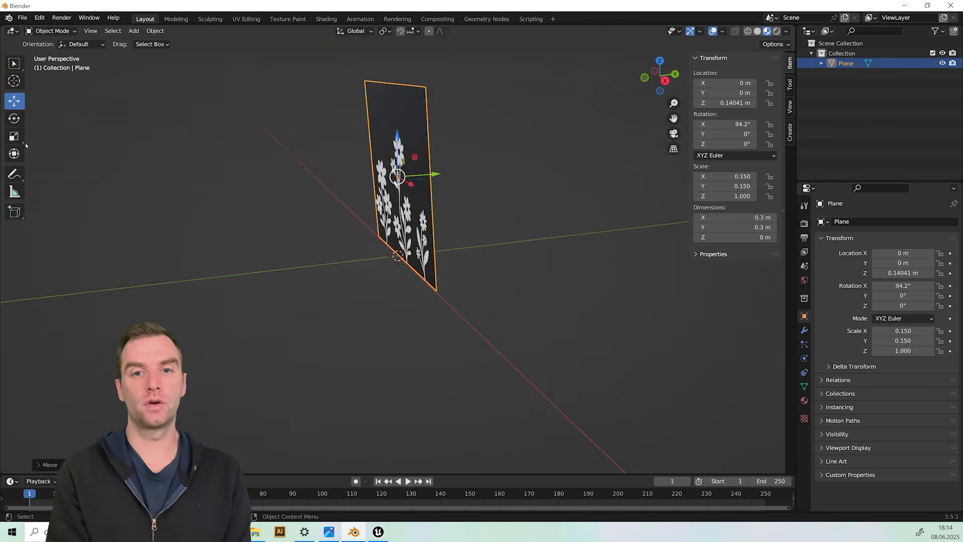
Duplicate the flower plane into a cluster of overlapping, differently rotated planes and turn the viewport overlays back on.
key(shift+d)
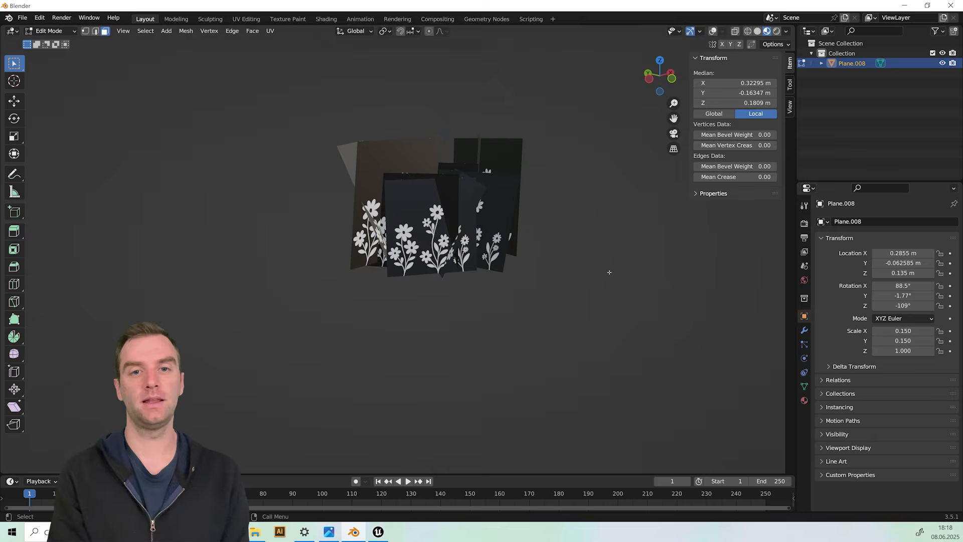
click(712, 31)
click(722, 32)
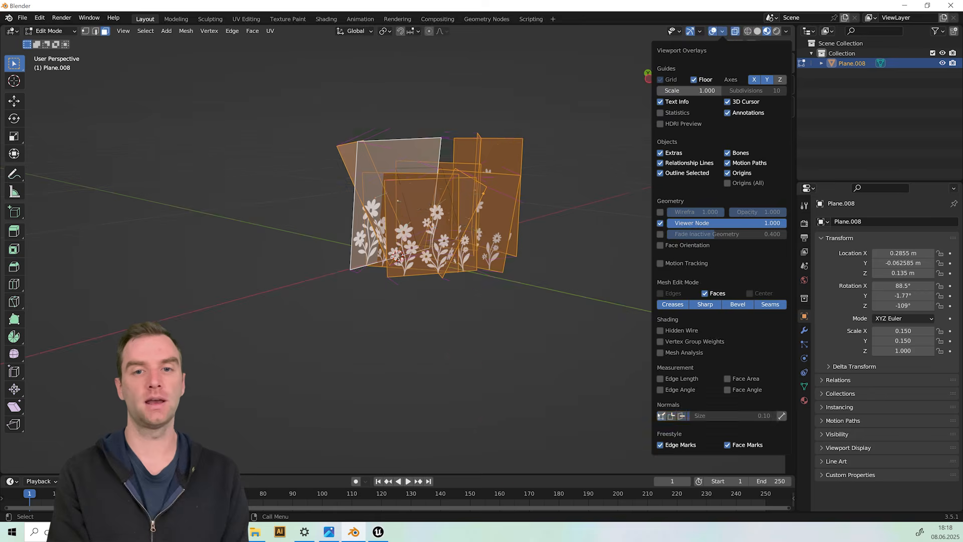
Select all faces of the joined flower planes and reset their UVs.
key(a)
middle_drag(271, 126, 372, 149)
right_click(372, 149)
mouse_move(368, 230)
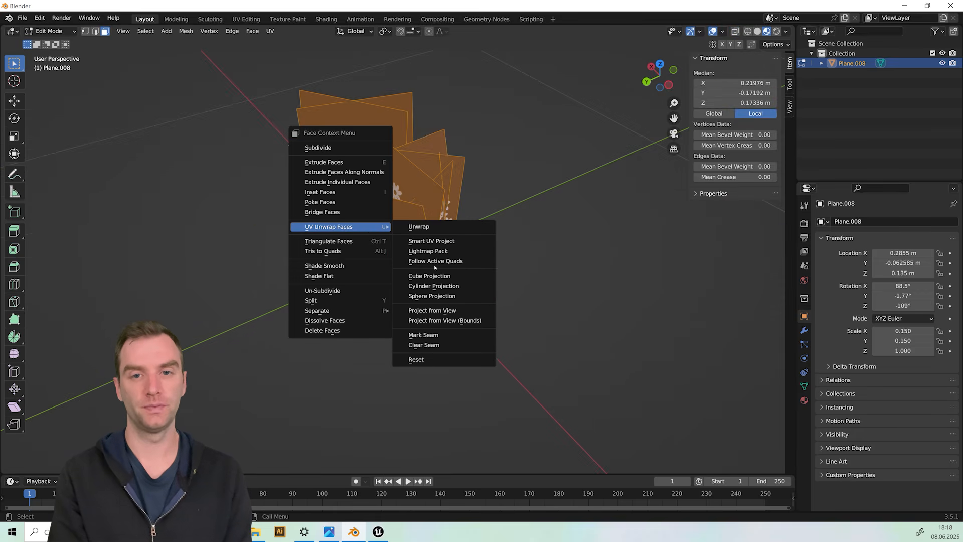
click(417, 358)
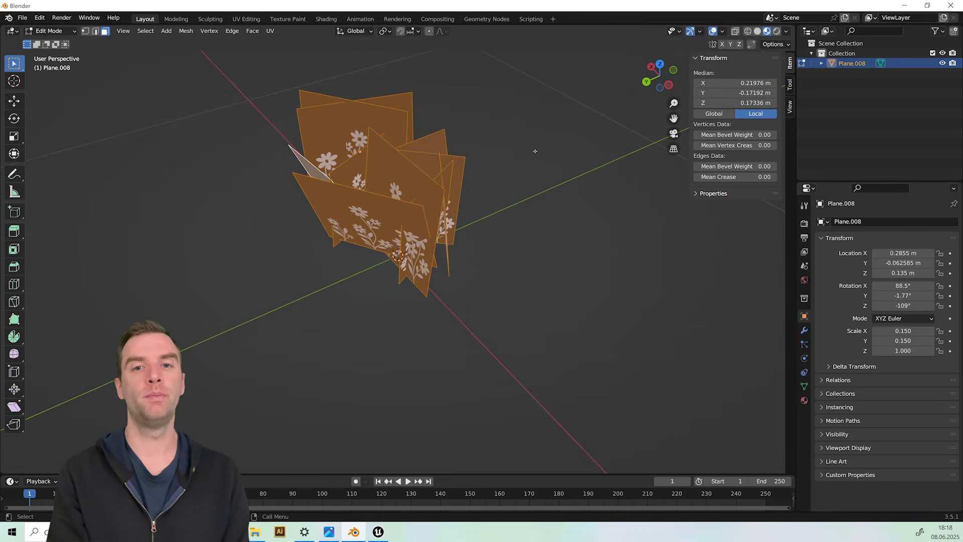
Examine how the UVs of the planes lie over flowers.png in the UV Editing workspace.
click(246, 19)
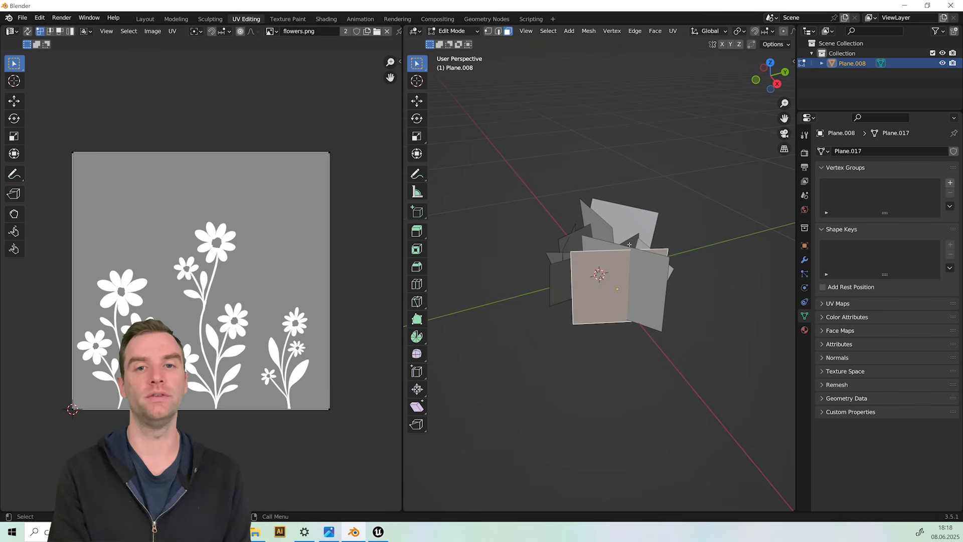
click(629, 244)
middle_drag(629, 244, 554, 321)
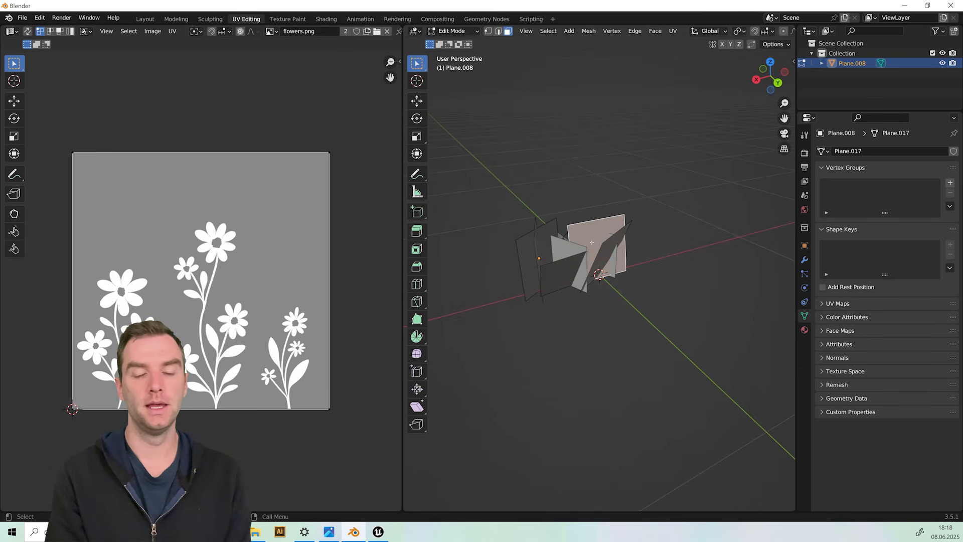
middle_drag(592, 242, 607, 317)
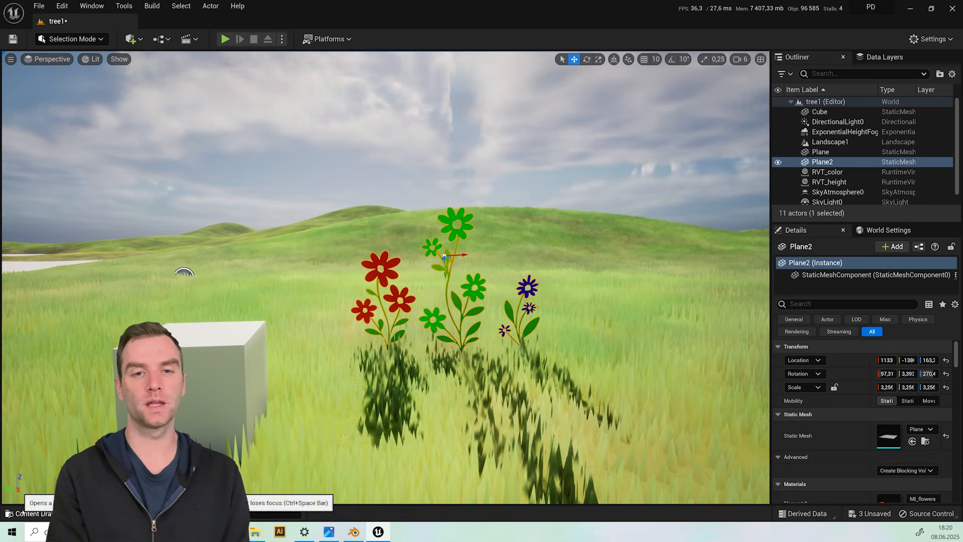
Switch to Unreal Engine, place the flowerMesh static mesh on top of the cube in the level and select it.
key(ctrl+space)
key(ctrl+space)
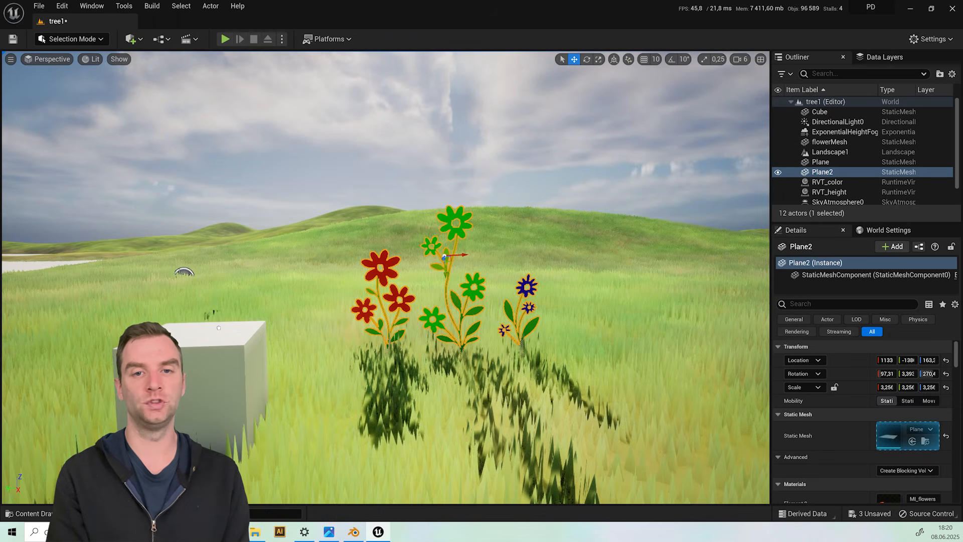
click(222, 332)
Apply the MI_flowers material instance from the materials folder to the flowerMesh on the cube.
mouse_move(222, 333)
right_down()
mouse_move(273, 321)
mouse_move(222, 321)
mouse_move(225, 346)
right_up()
key(w)
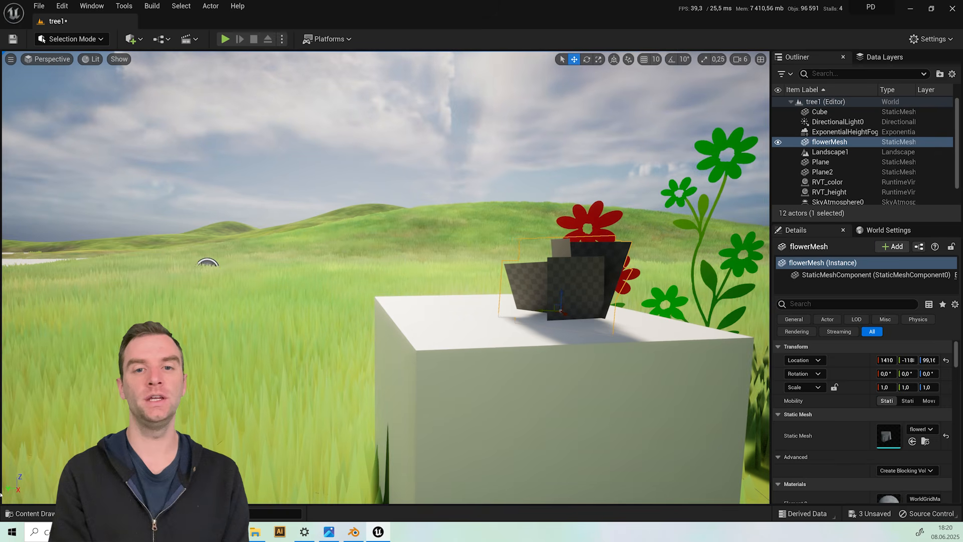
key(ctrl+space)
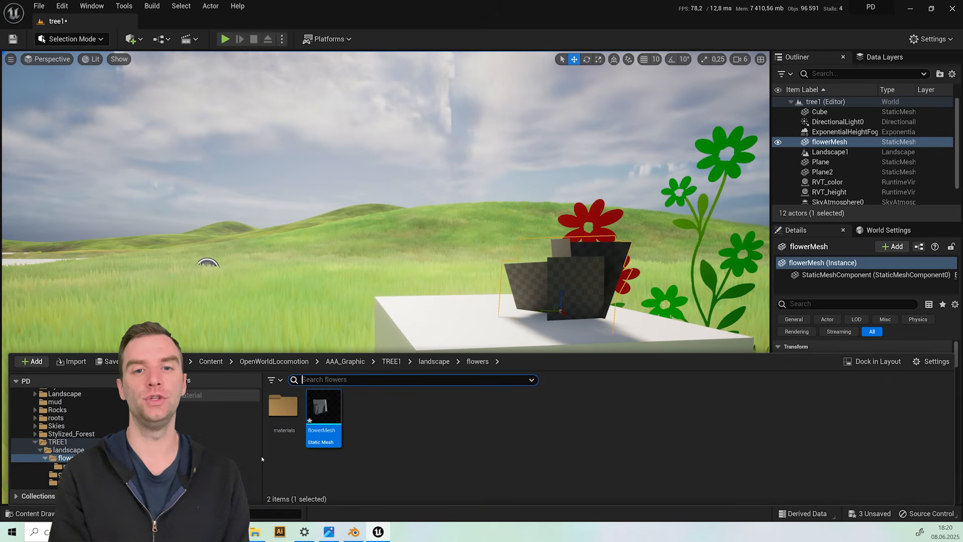
double_click(283, 407)
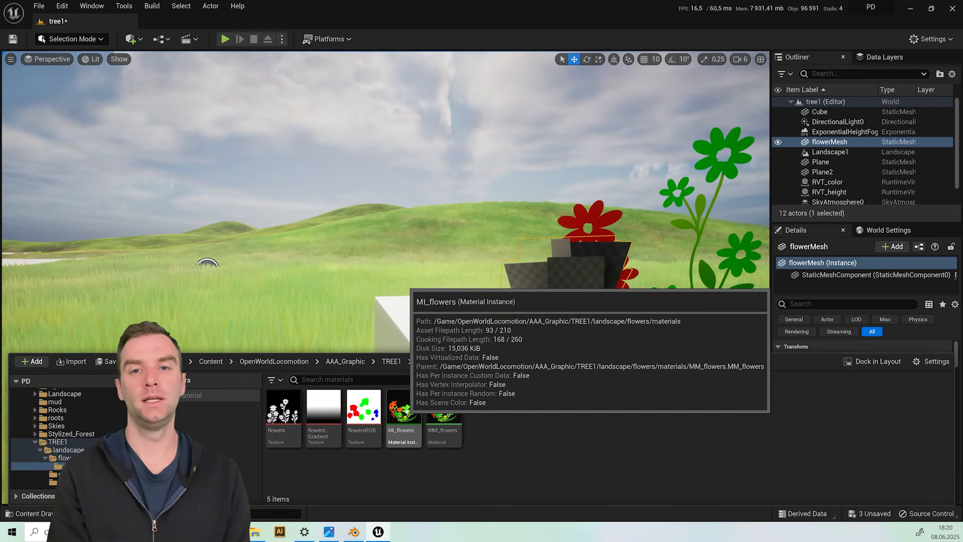
drag(404, 409, 601, 281)
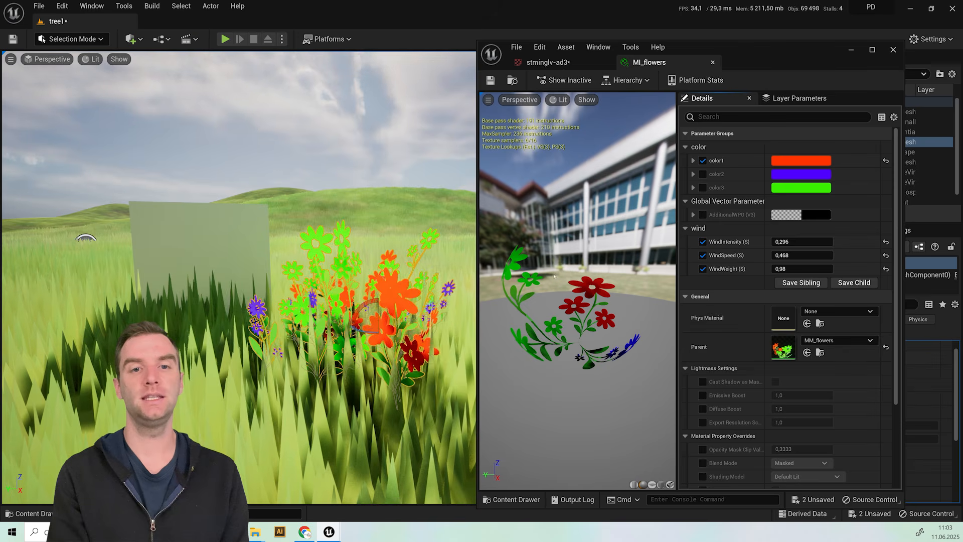
Undock the MI_flowers editor beside the meadow reference image and narrow its preview and window so the flowers in the level stay visible.
drag(649, 63, 37, 56)
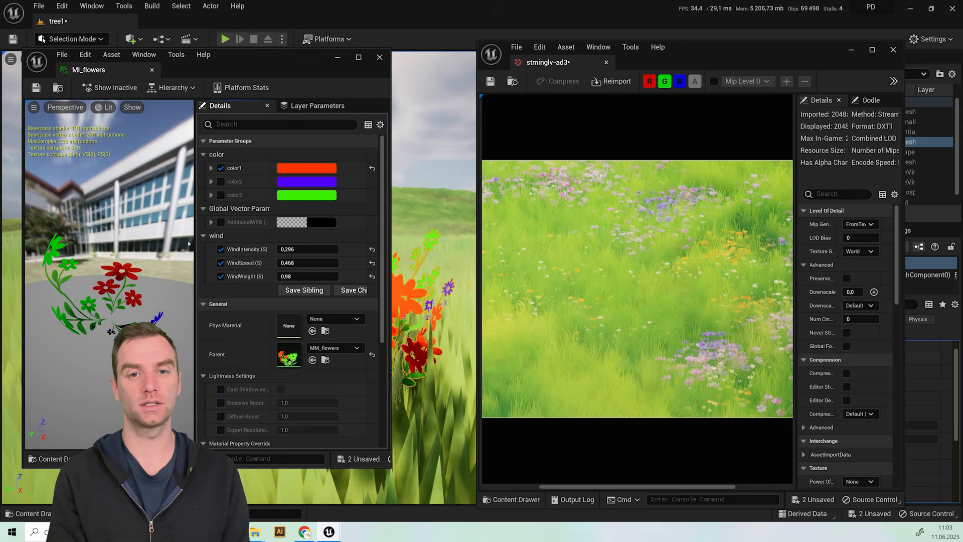
mouse_move(258, 59)
mouse_down()
mouse_move(227, 66)
mouse_move(256, 61)
mouse_up()
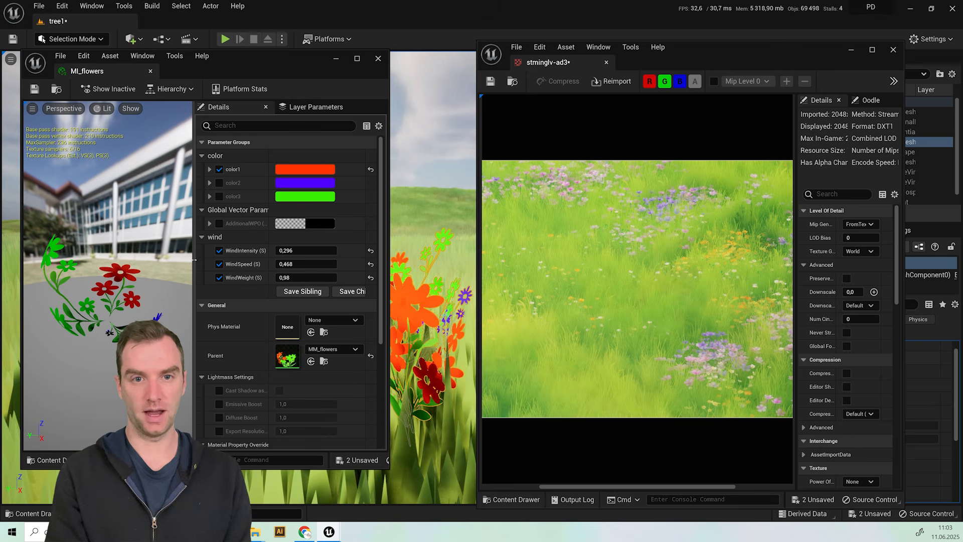
drag(194, 260, 89, 261)
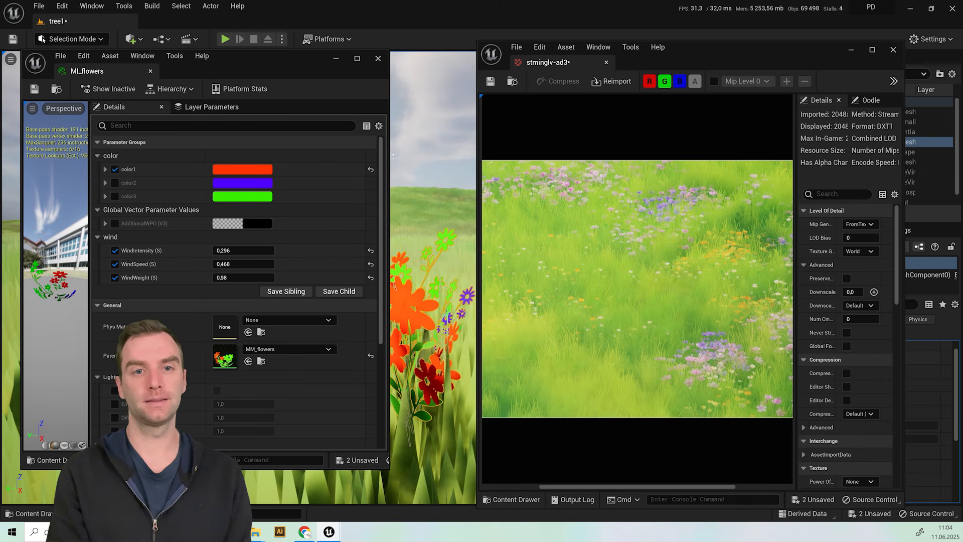
drag(389, 155, 299, 156)
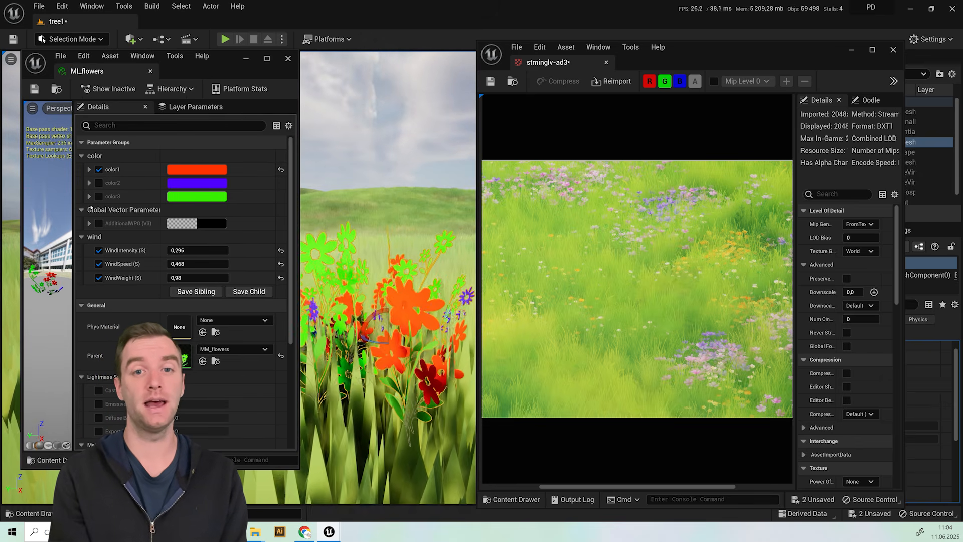
Enable the color2 and color3 overrides in MI_flowers and set color3 to a purple (sRGB 9479BD) sampled from the reference image's flowers.
click(99, 182)
click(99, 196)
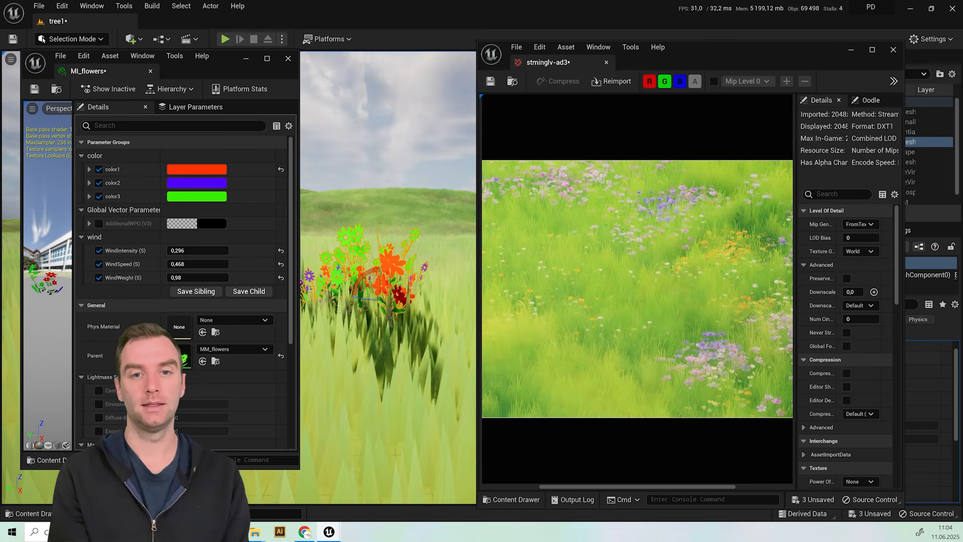
click(196, 196)
click(391, 300)
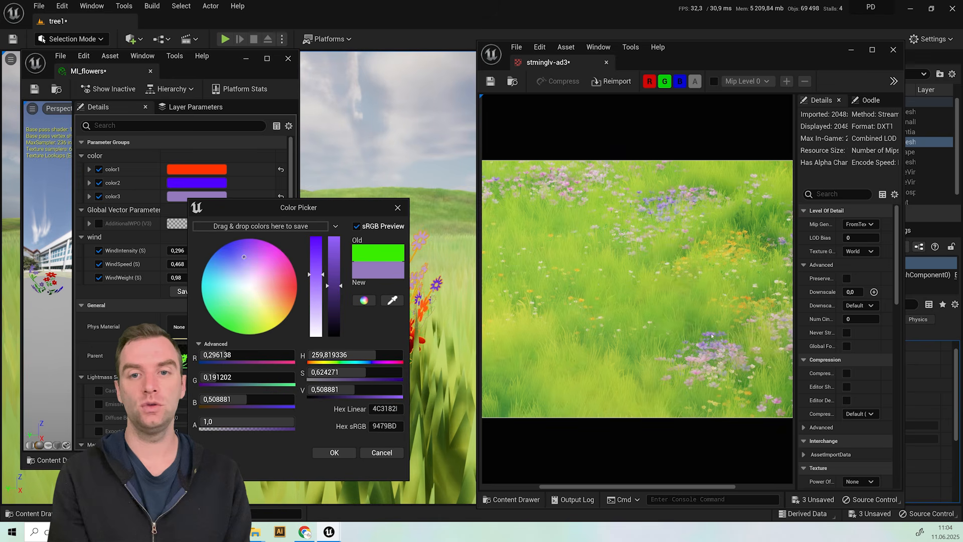
click(332, 452)
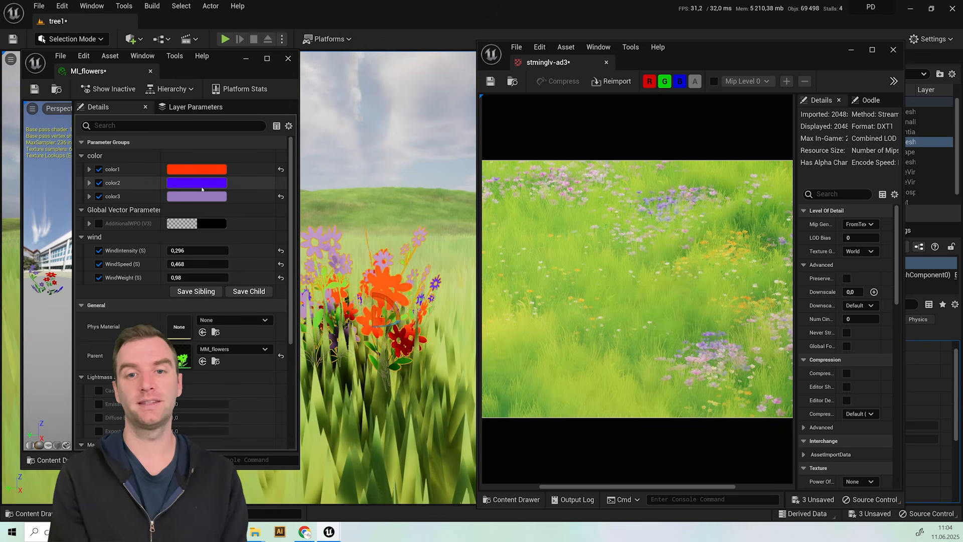
Set color1 to a light pink and color2 to a pale yellow (sRGB D6D39C), both sampled from the meadow reference image.
click(208, 170)
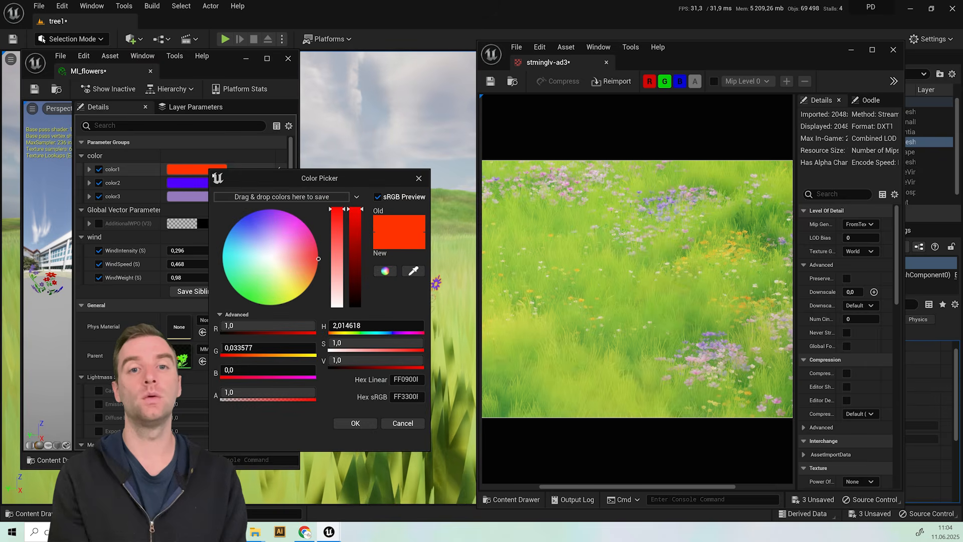
click(413, 271)
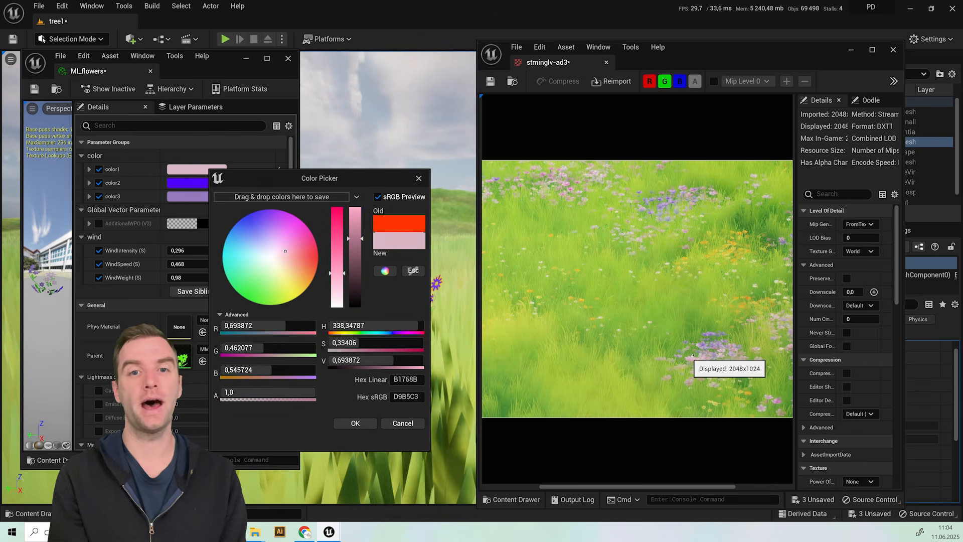
click(366, 422)
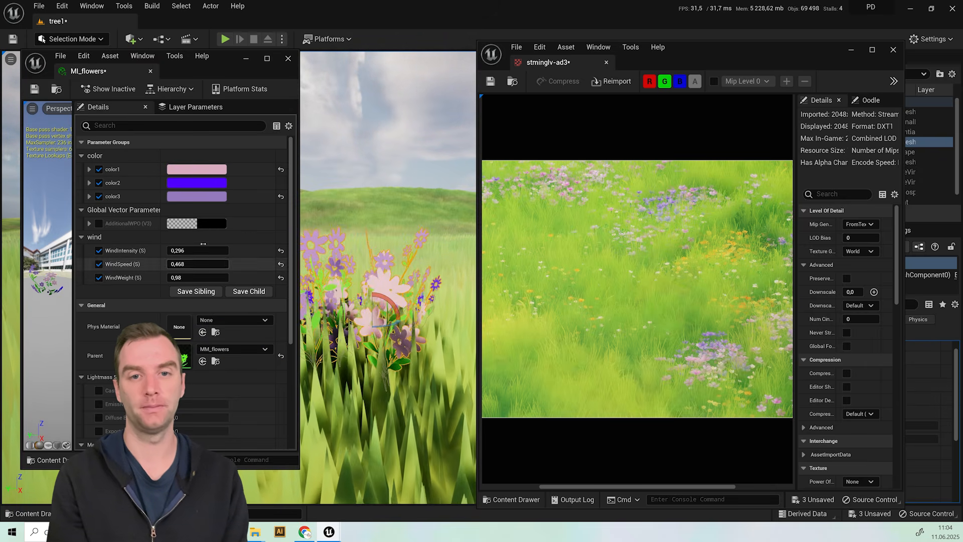
click(201, 182)
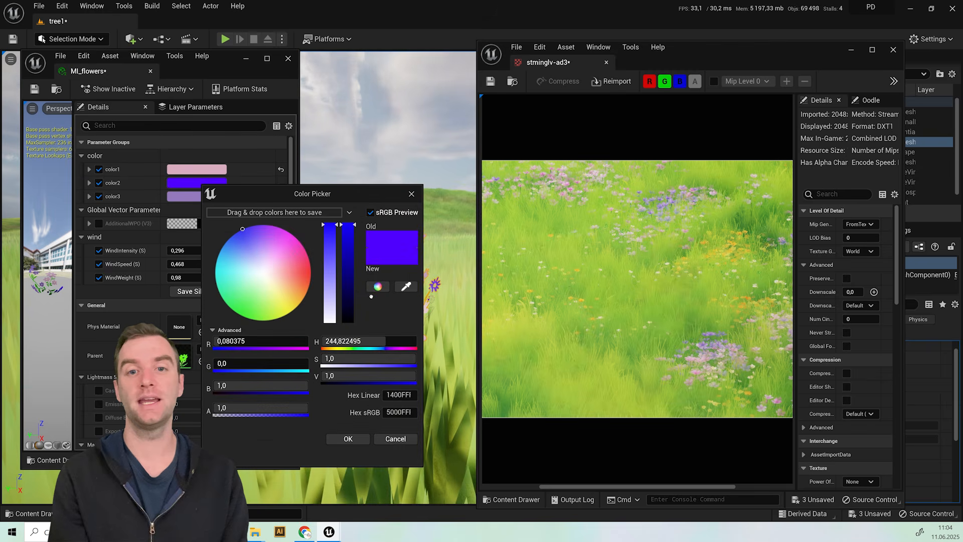
click(406, 286)
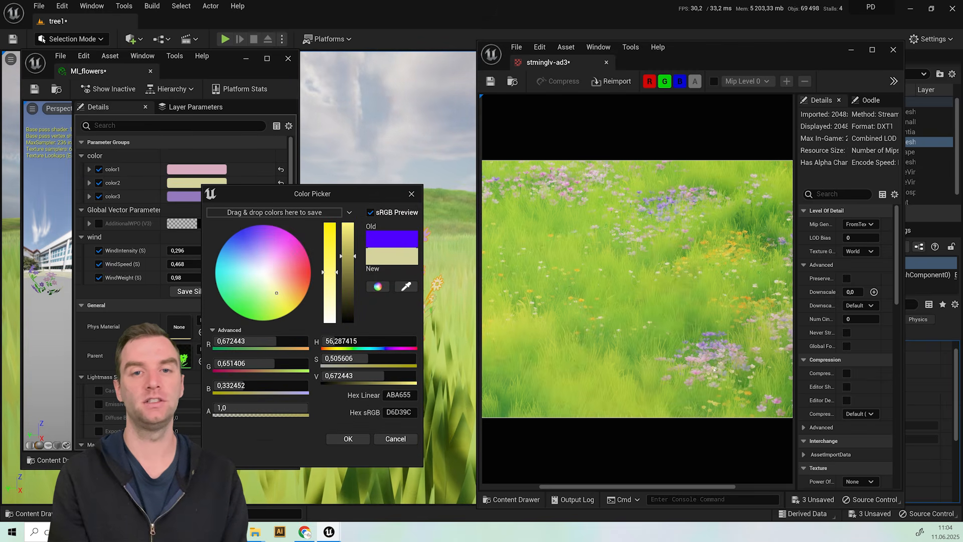
click(348, 439)
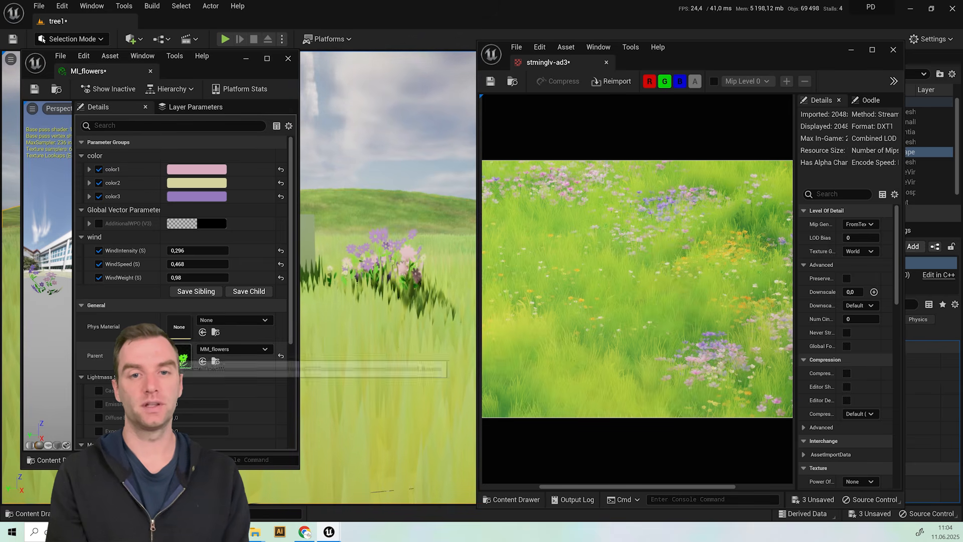
Open the parent material MM_flowers at its two green leaf constants, undock its editor and minimize the reference image window.
double_click(184, 357)
scroll(623, 251, down, 3)
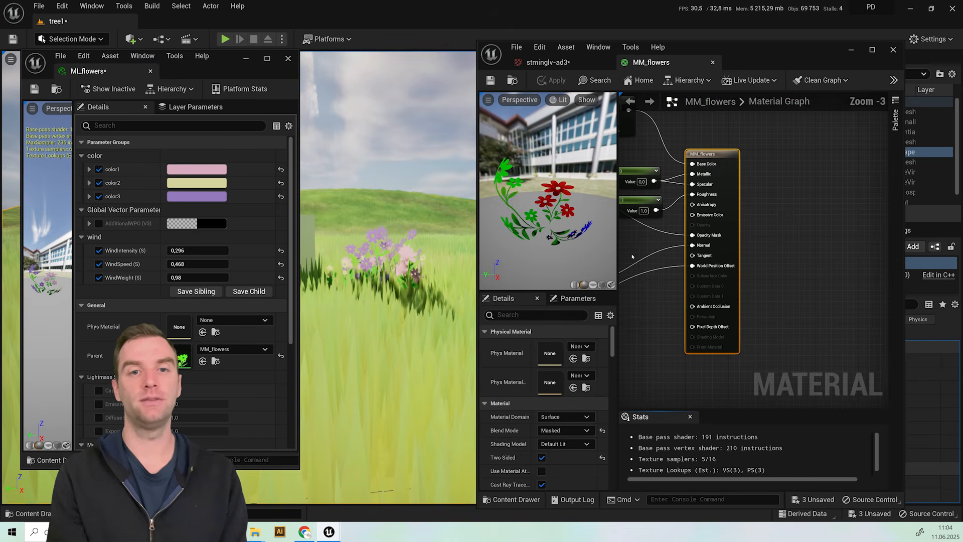
right_drag(624, 251, 886, 220)
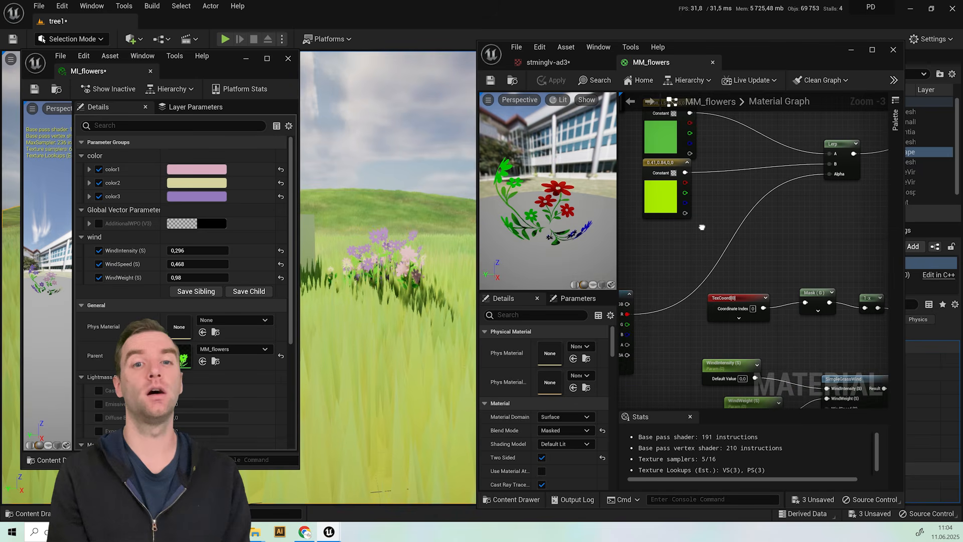
right_drag(700, 226, 735, 305)
drag(652, 62, 148, 109)
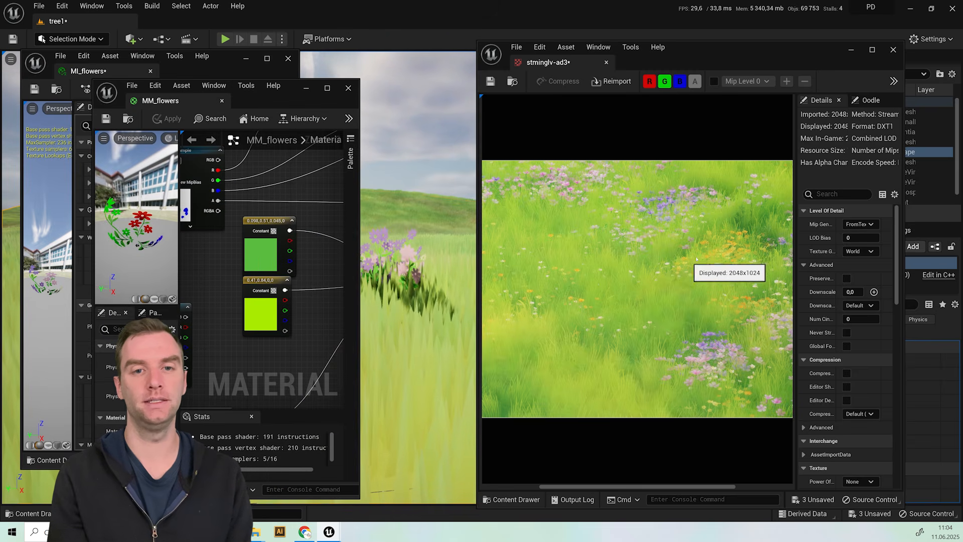
click(853, 50)
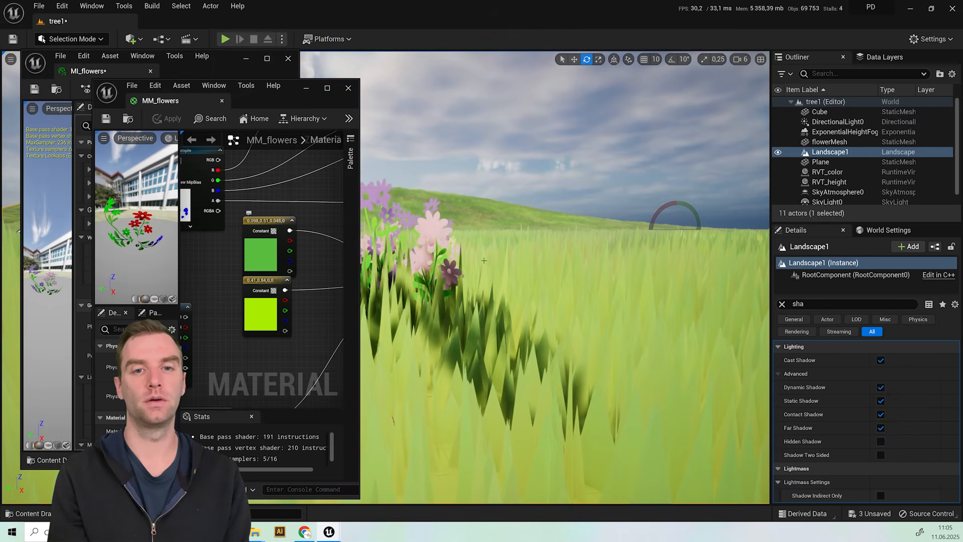
Set the upper, darker green leaf constant in MM_flowers to a muted green (sRGB 90B55F) sampled from the meadow in the level.
middle_drag(484, 261, 401, 241)
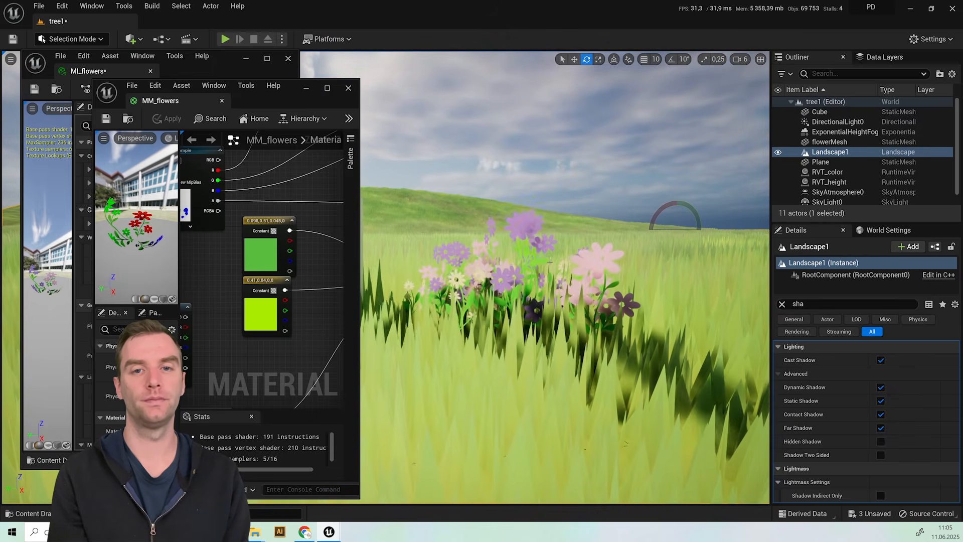
drag(550, 262, 554, 201)
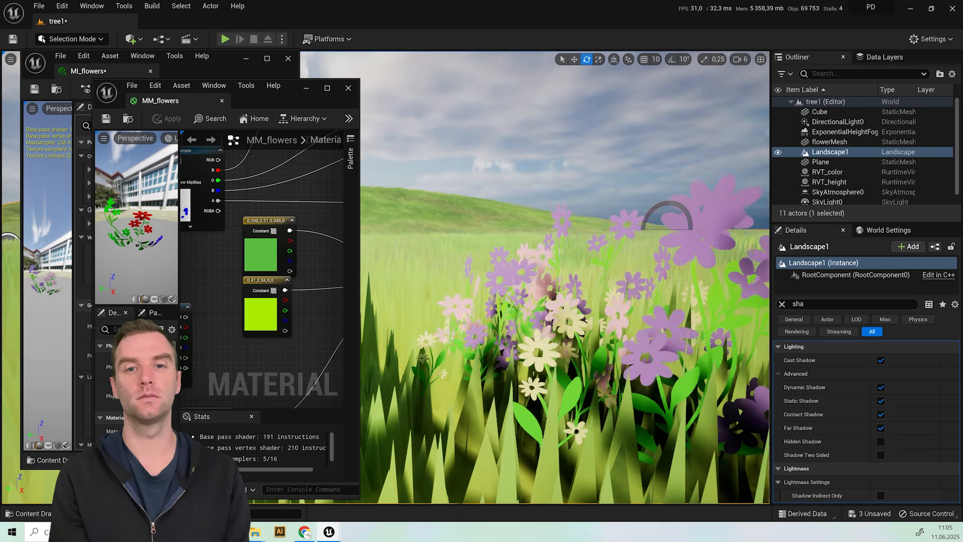
double_click(261, 261)
click(471, 354)
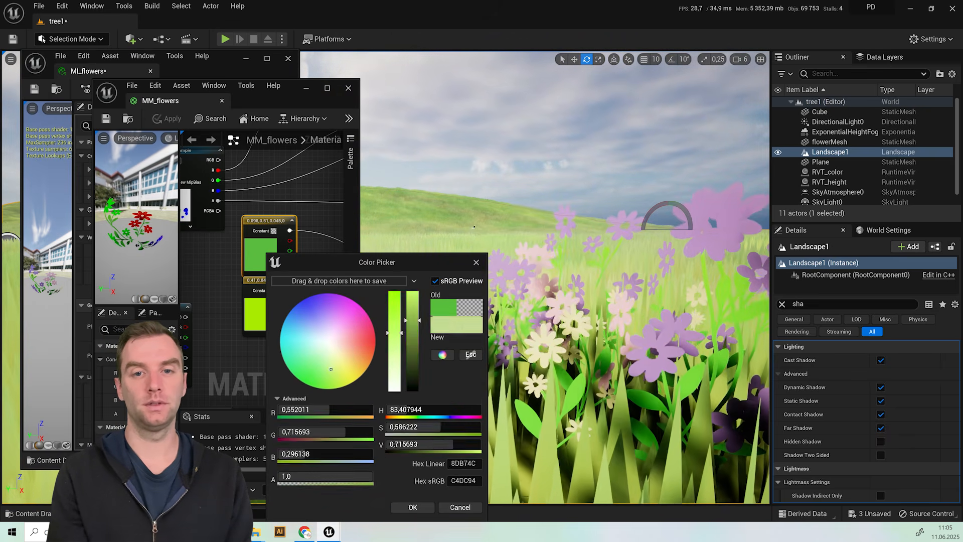
click(438, 209)
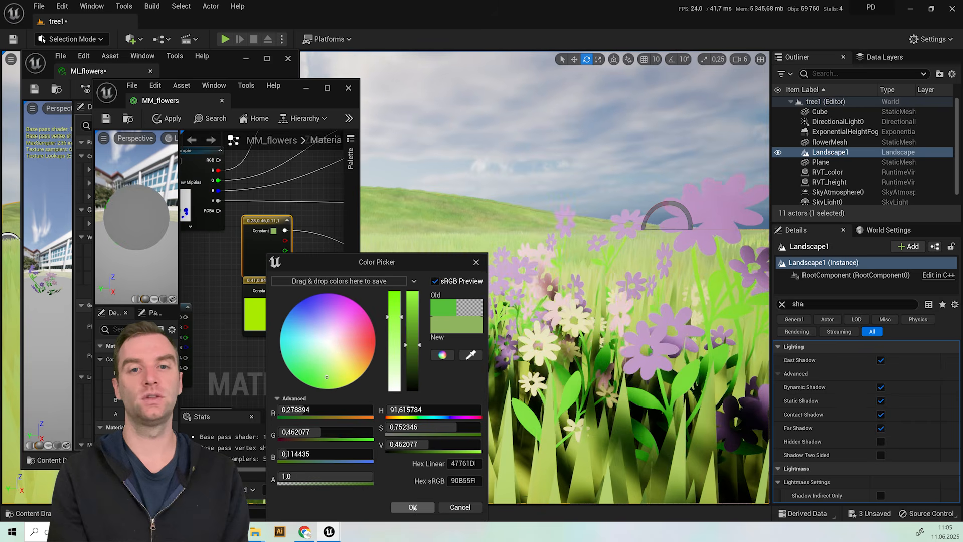
click(412, 507)
Set the lower, yellow-green leaf constant in MM_flowers to a pale green of about 0.47, 0.56, 0.2 sampled from the meadow.
double_click(259, 301)
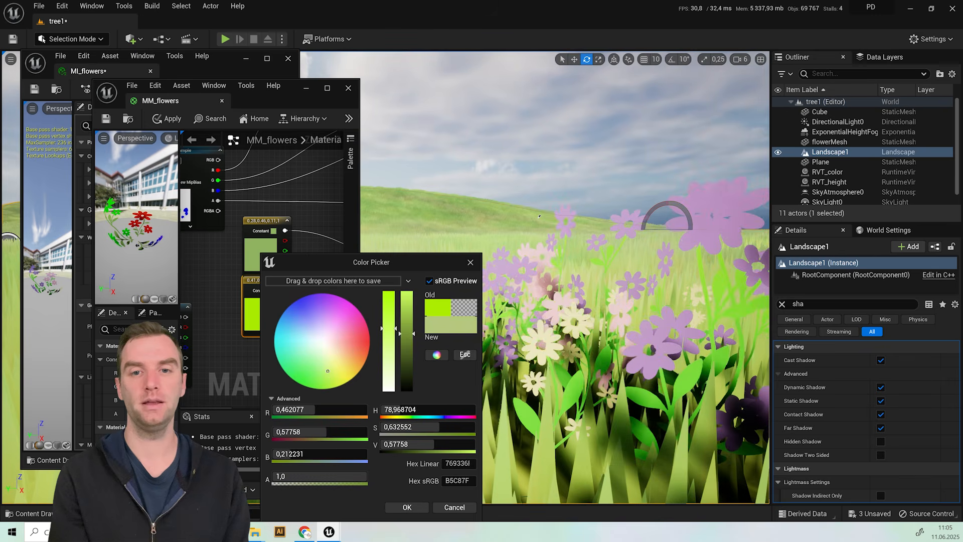
click(537, 219)
click(407, 507)
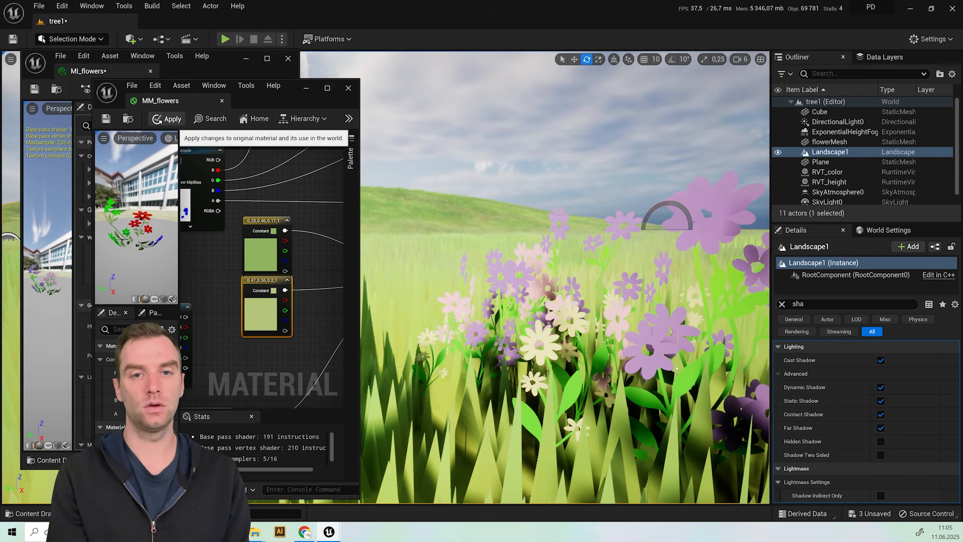
Apply the leaf color changes to the MM_flowers material and minimize its editor window.
click(168, 119)
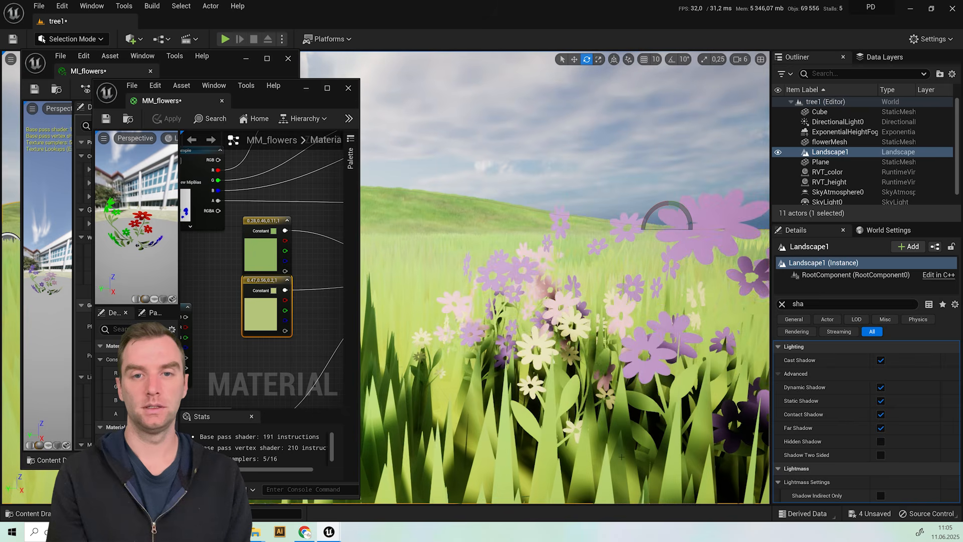
click(306, 88)
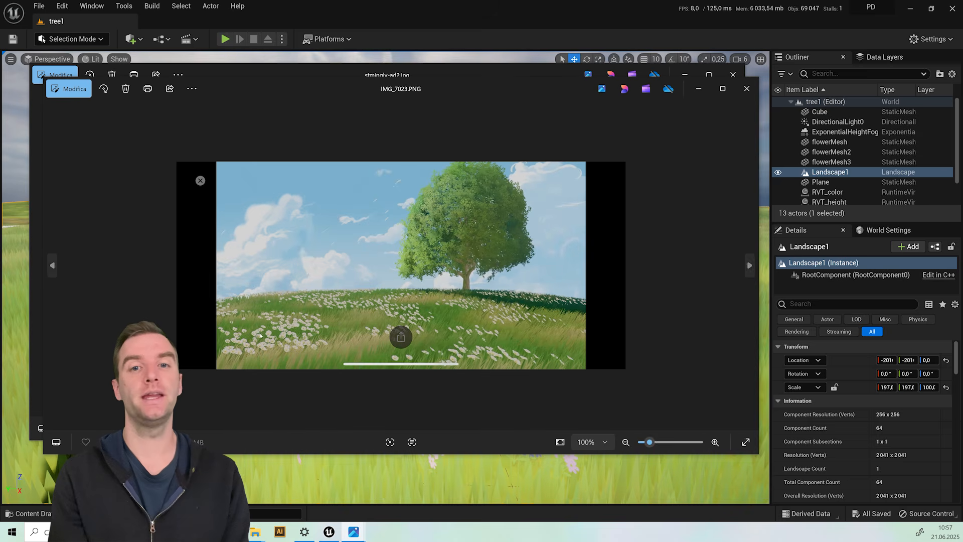
Examine how the flowers are distributed over the grass in the IMG_7023 reference image and minimize both reference windows.
scroll(505, 332, up, 5)
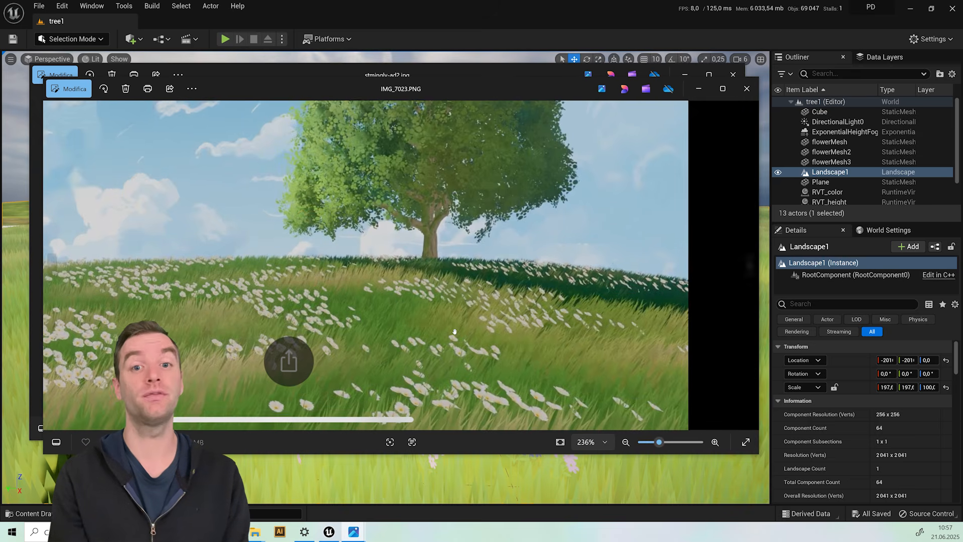
scroll(344, 307, down, 3)
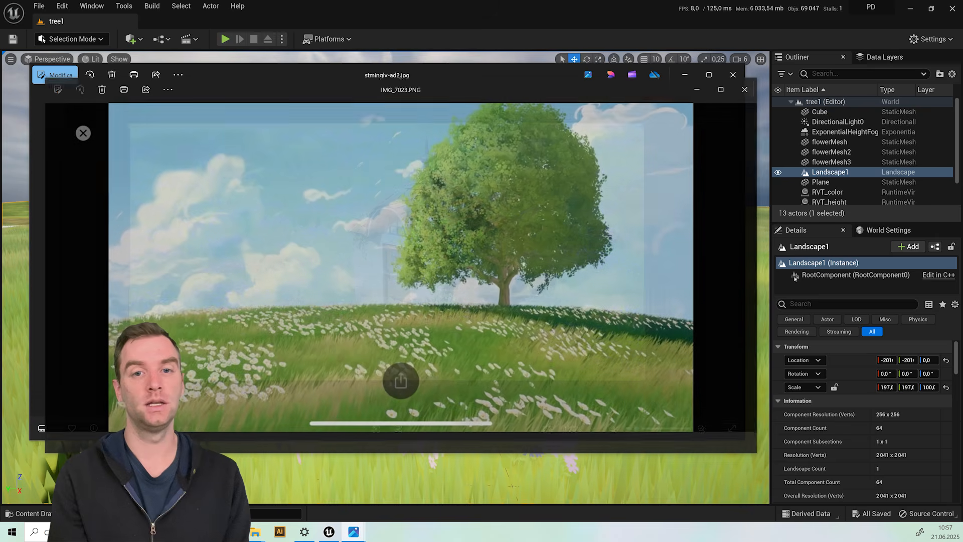
scroll(375, 335, up, 6)
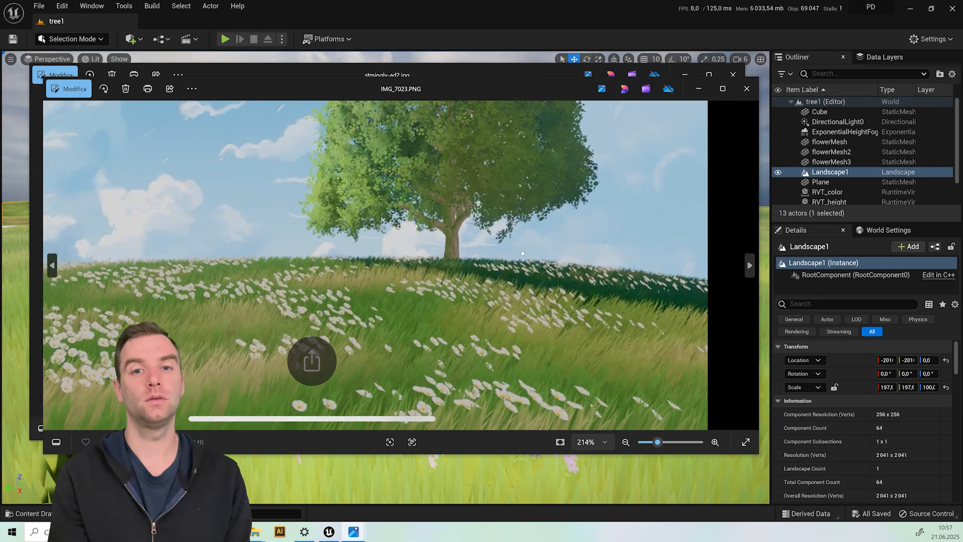
drag(479, 330, 573, 307)
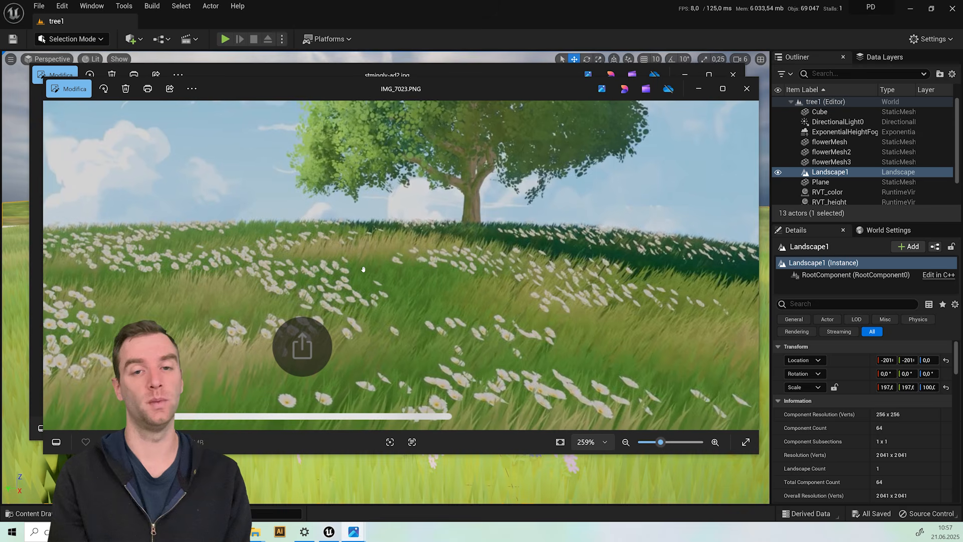
scroll(451, 306, down, 2)
drag(304, 287, 397, 291)
click(698, 89)
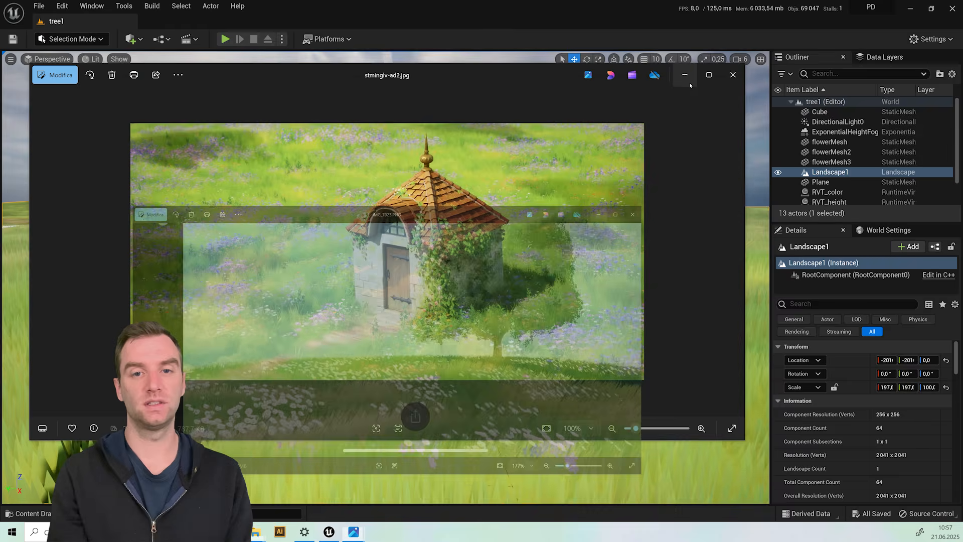
click(685, 74)
Switch to Foliage Mode and add the static meshes flowerMesh, flowerMesh1 and flowerMesh2 as foliage types.
key(w)
right_drag(527, 255, 502, 255)
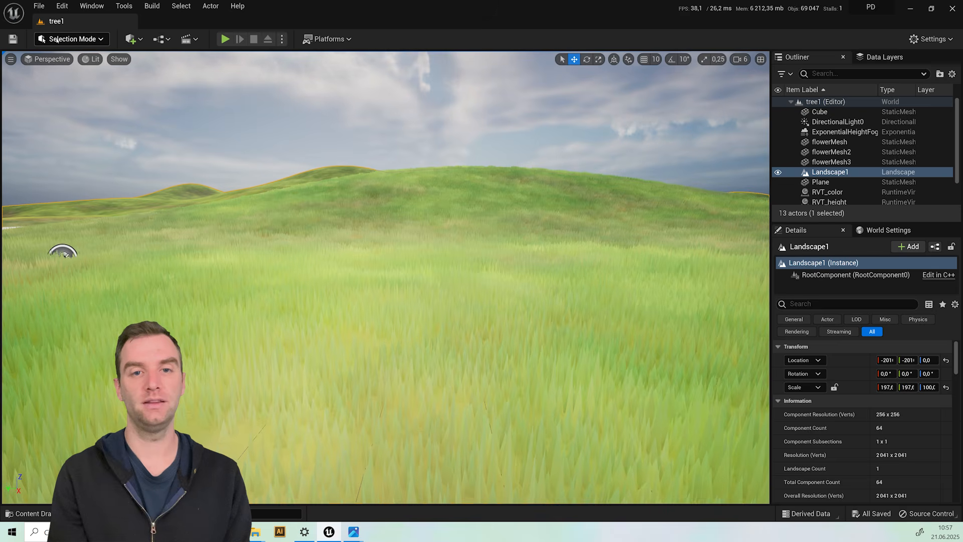
click(57, 39)
click(63, 75)
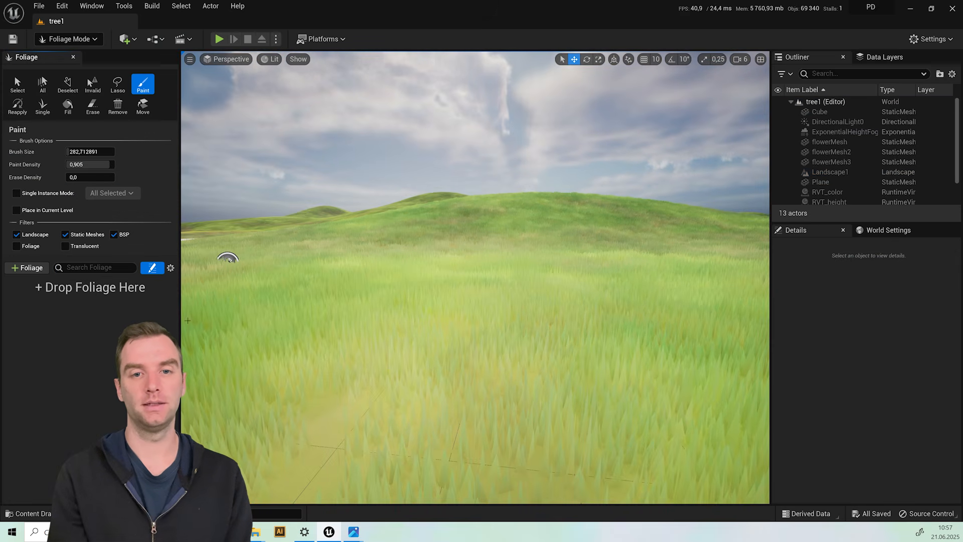
click(48, 512)
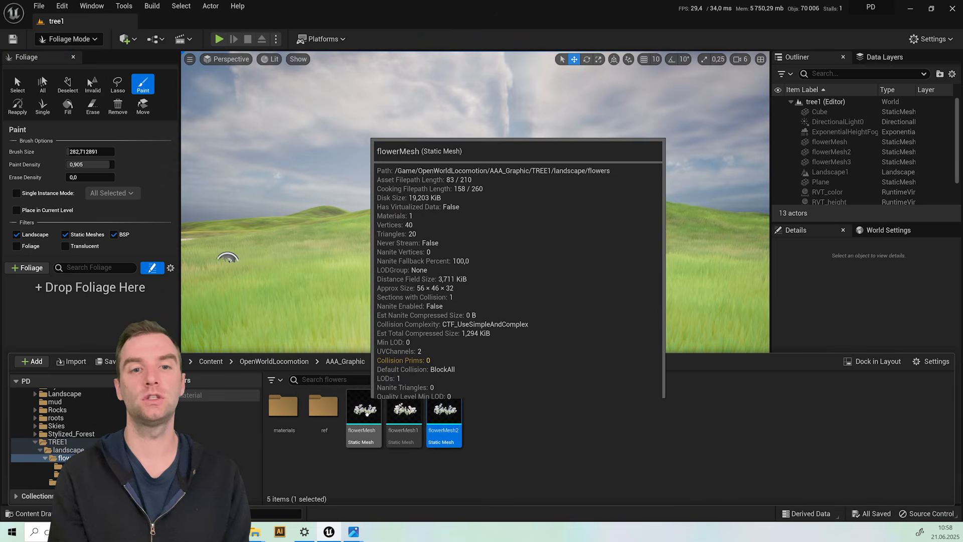
shift+click(364, 412)
drag(363, 412, 71, 306)
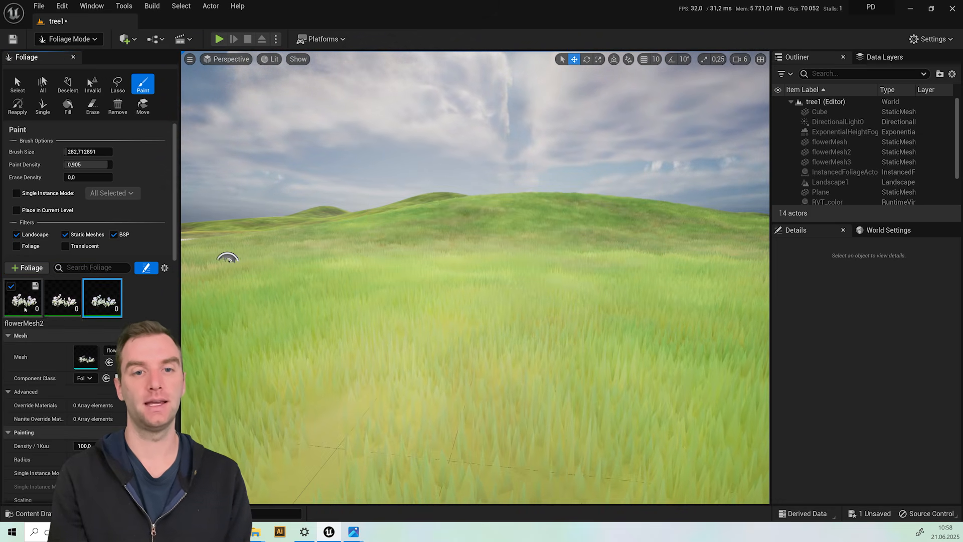
Make flowerMesh the only foliage type active for painting and turn off Cast Shadow in its instance settings.
click(23, 300)
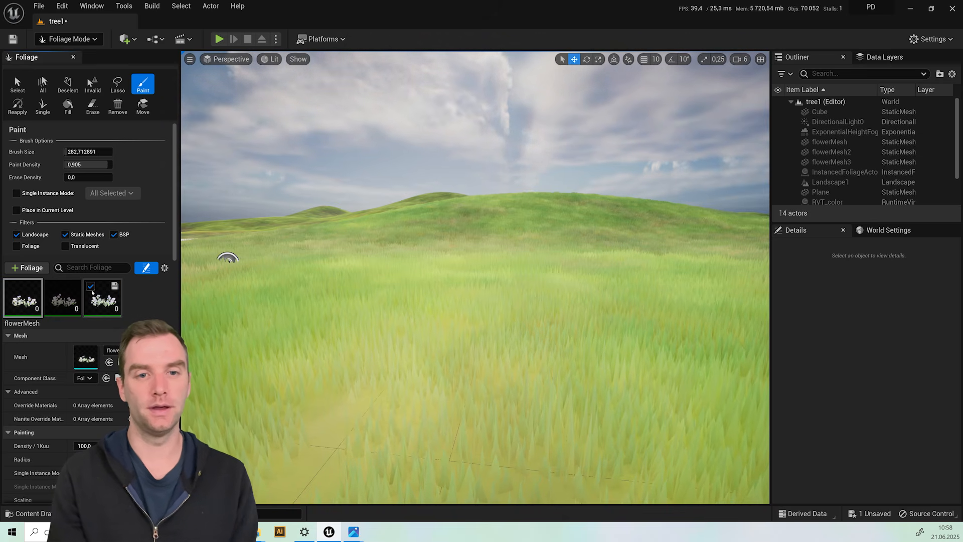
scroll(46, 420, down, 8)
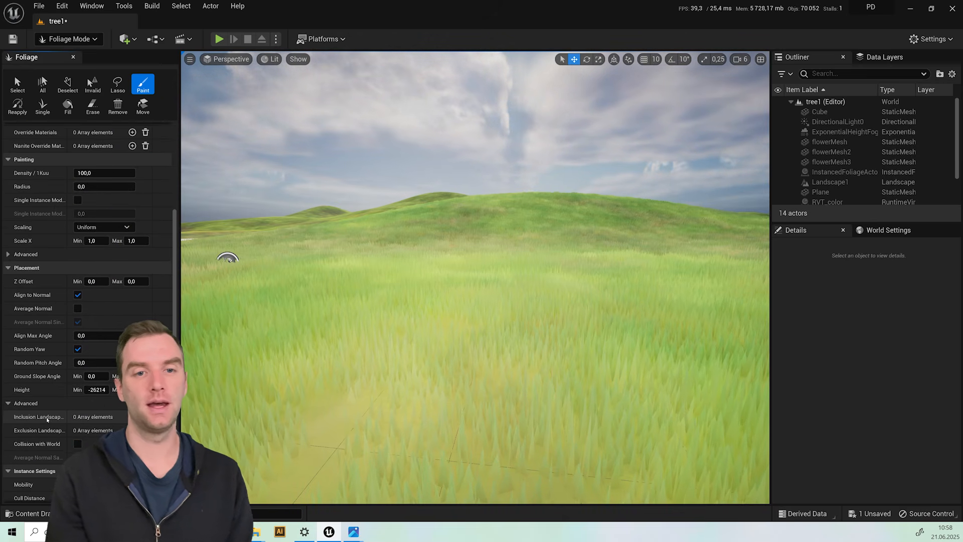
scroll(46, 419, down, 4)
click(77, 400)
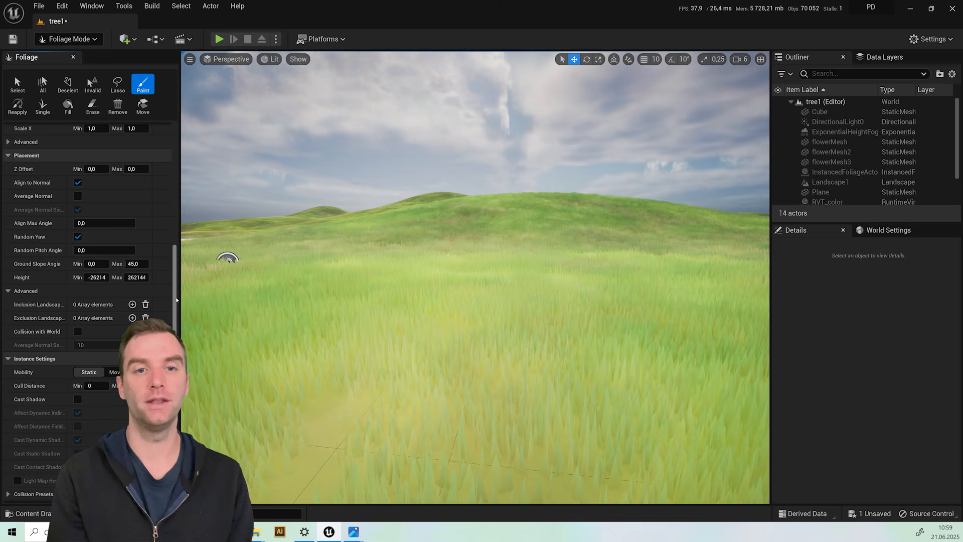
scroll(77, 405, down, 9)
scroll(167, 216, up, 20)
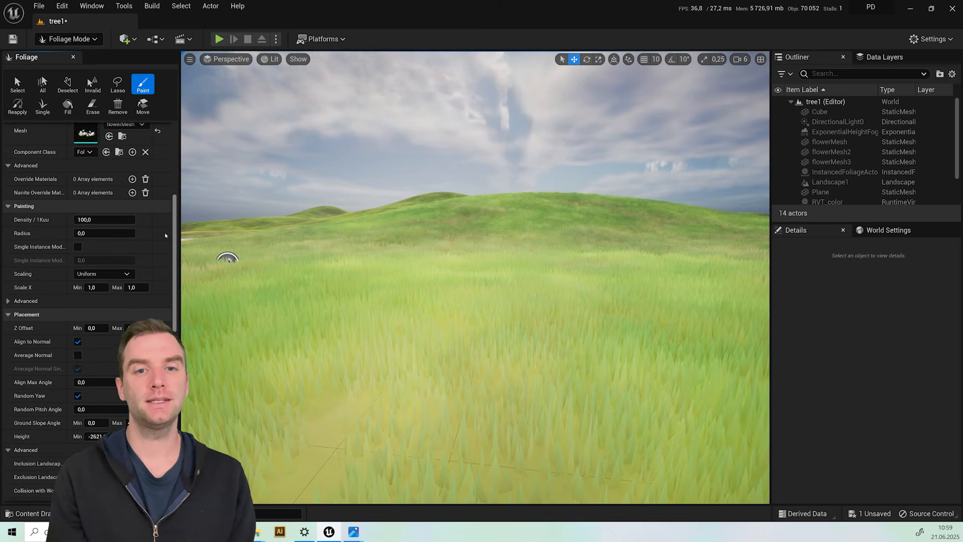
Paint a trial stroke of flowerMesh at its original scale across the meadow and undo it.
mouse_move(235, 346)
mouse_down()
mouse_move(305, 301)
mouse_move(378, 311)
mouse_move(538, 291)
mouse_move(460, 191)
mouse_up()
right_drag(389, 284, 361, 276)
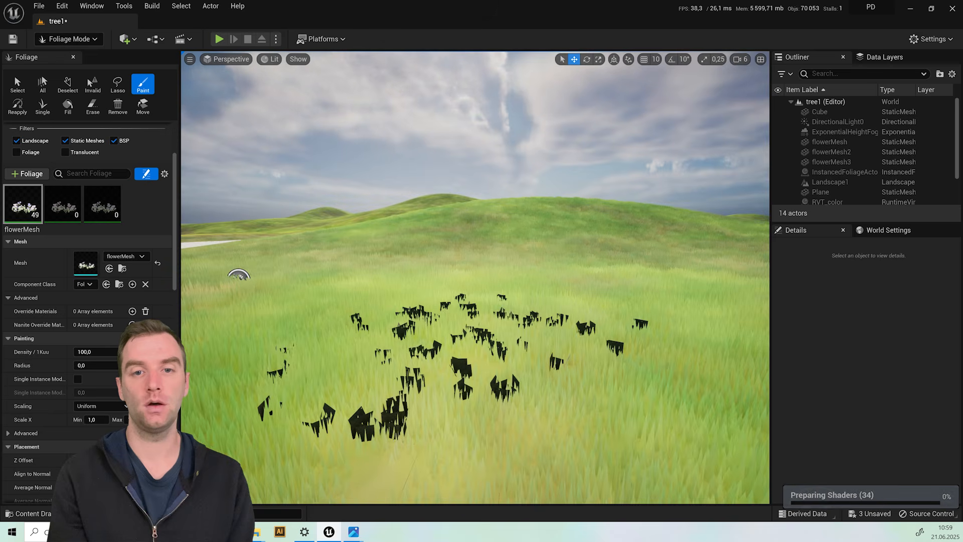
right_drag(399, 304, 427, 311)
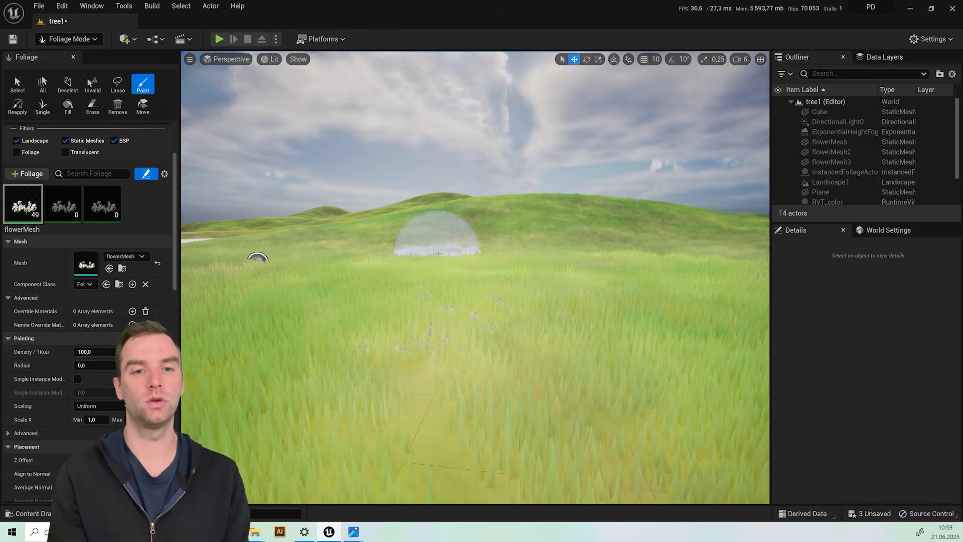
key(ctrl+z)
Set flowerMesh's minimum Scale X to 2.
scroll(66, 393, down, 2)
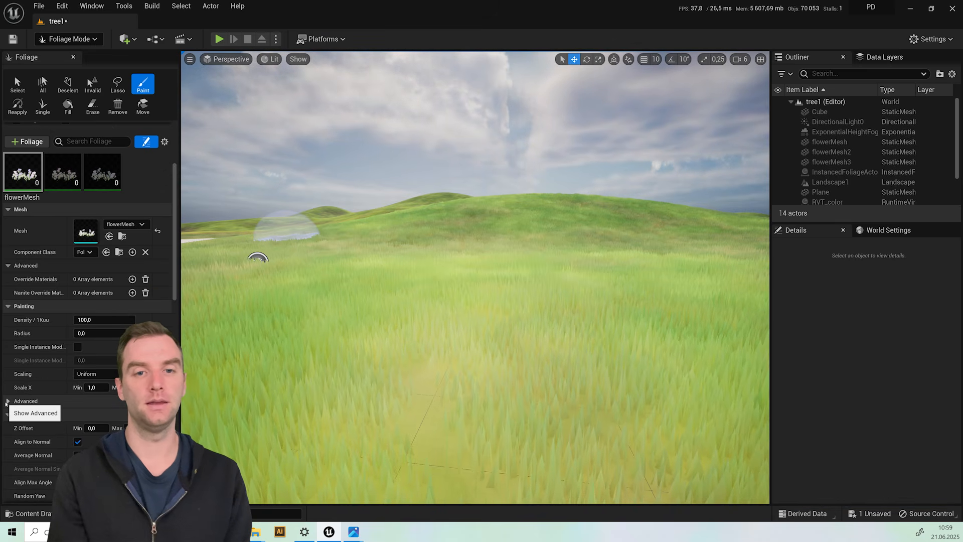
click(31, 401)
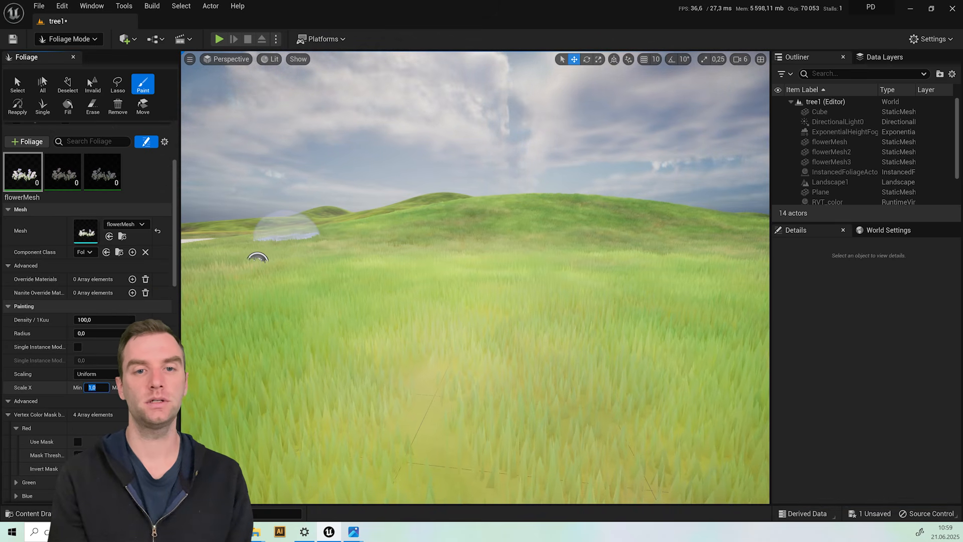
text(2)
key(Return)
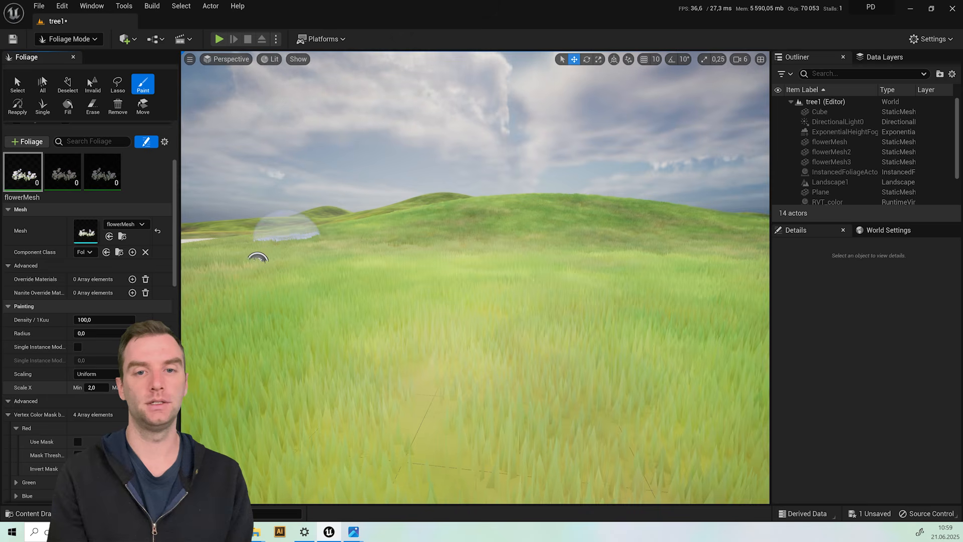
click(30, 401)
Paint a trial patch of the enlarged flowerMesh near the cube, inspect it up close and from afar, and undo the stroke.
drag(281, 341, 423, 311)
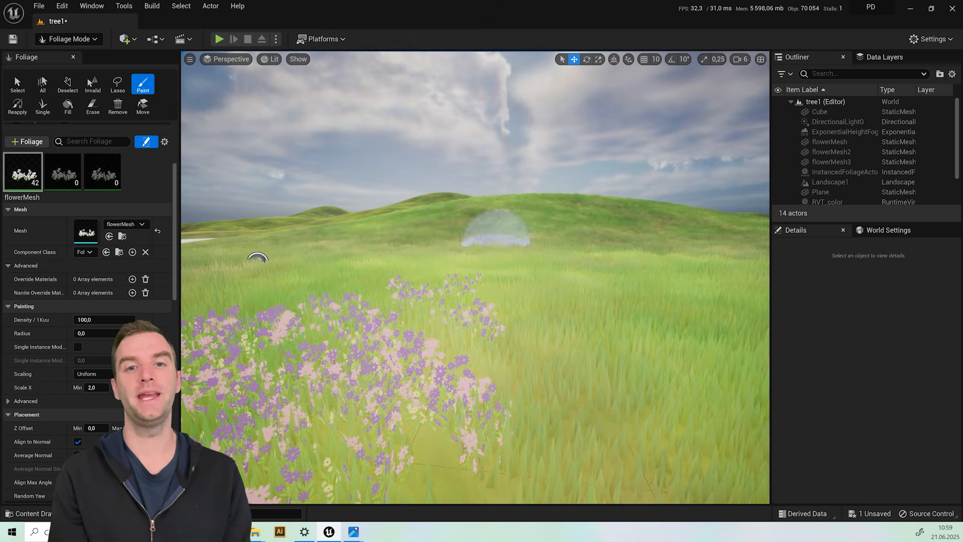
key(s)
right_drag(497, 243, 491, 243)
key(d)
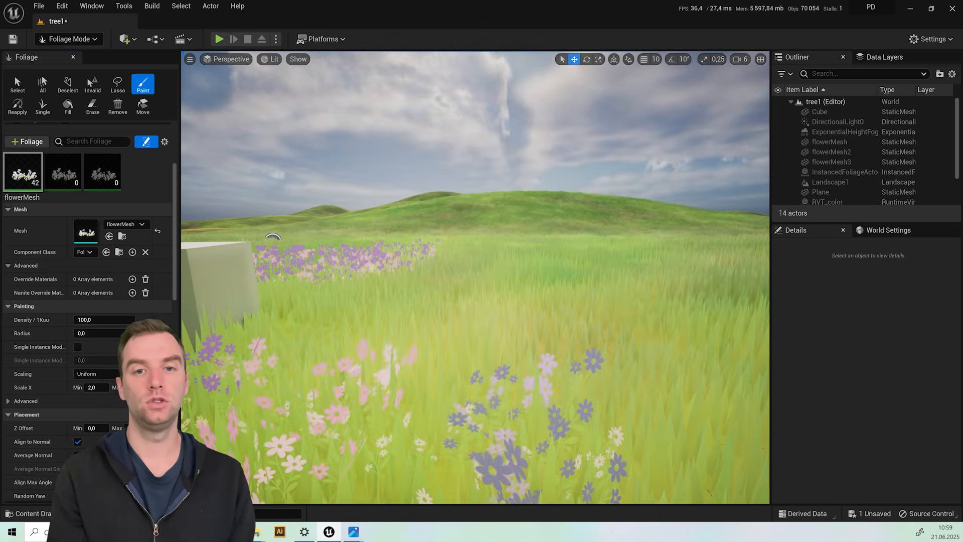
key(a)
key(q)
right_drag(273, 238, 258, 249)
key(e)
key(w)
key(e)
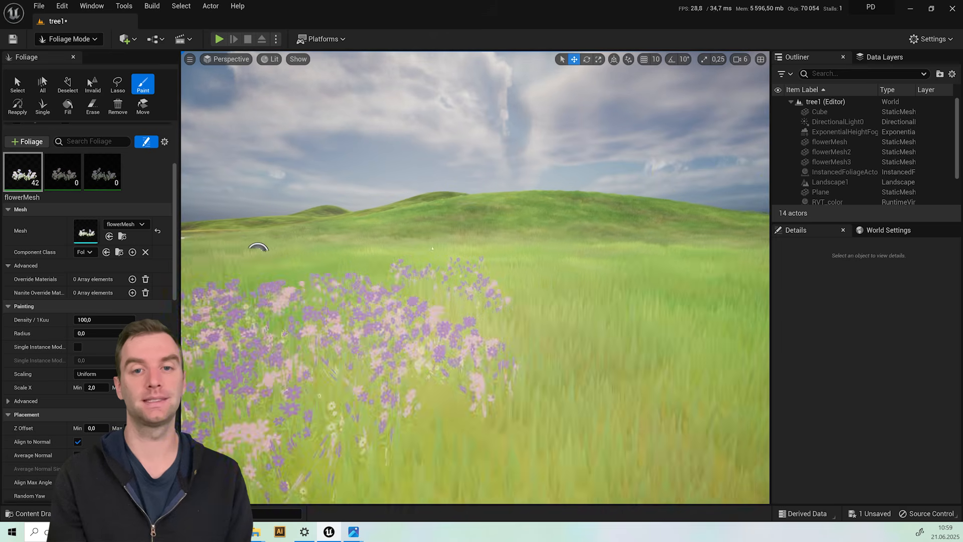
key(w)
right_drag(432, 248, 430, 246)
key(q)
key(s)
key(a)
key(e)
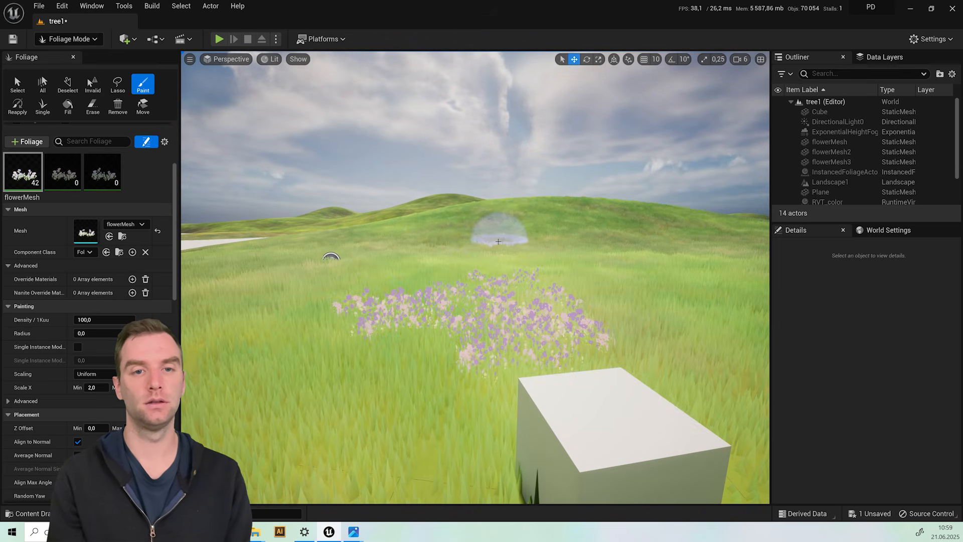
key(ctrl+z)
Set flowerMesh's density to 200, with a Paint Density of 0.175 and a Brush Size of about 125.
scroll(103, 417, up, 4)
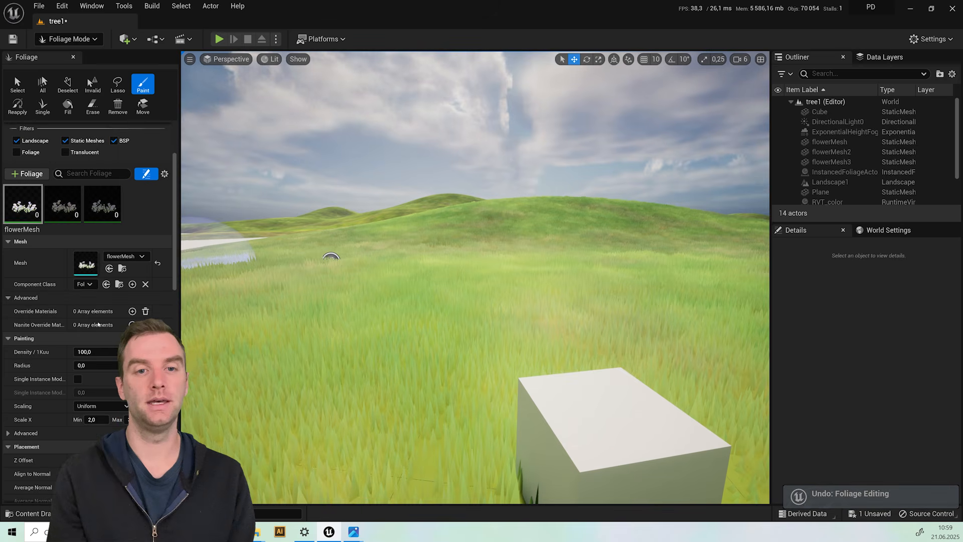
drag(103, 416, 75, 416)
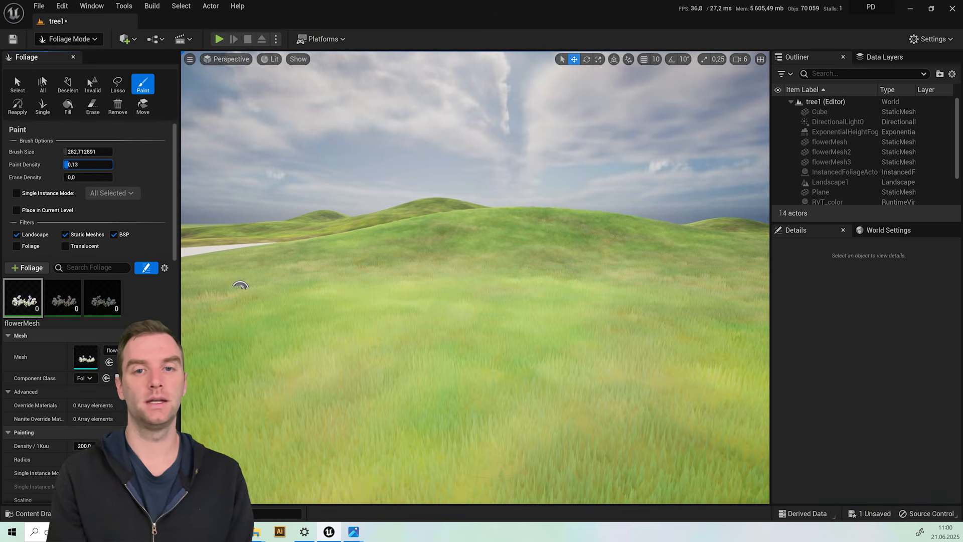
mouse_move(71, 164)
mouse_down()
mouse_move(79, 164)
mouse_move(72, 152)
mouse_up()
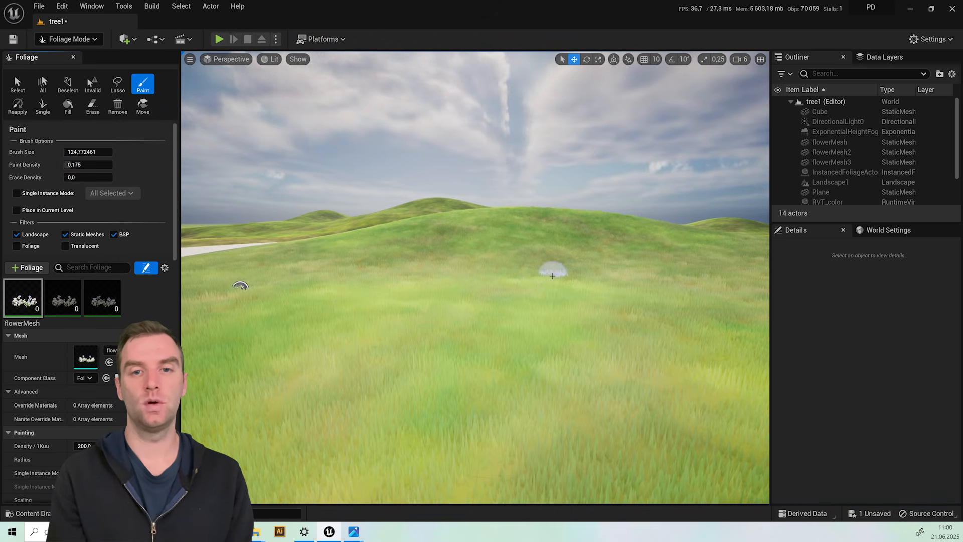
Paint scattered clusters of flowerMesh over the hillside and down the nearer slope of the meadow.
mouse_move(519, 280)
mouse_down()
mouse_move(402, 274)
mouse_move(631, 279)
mouse_up()
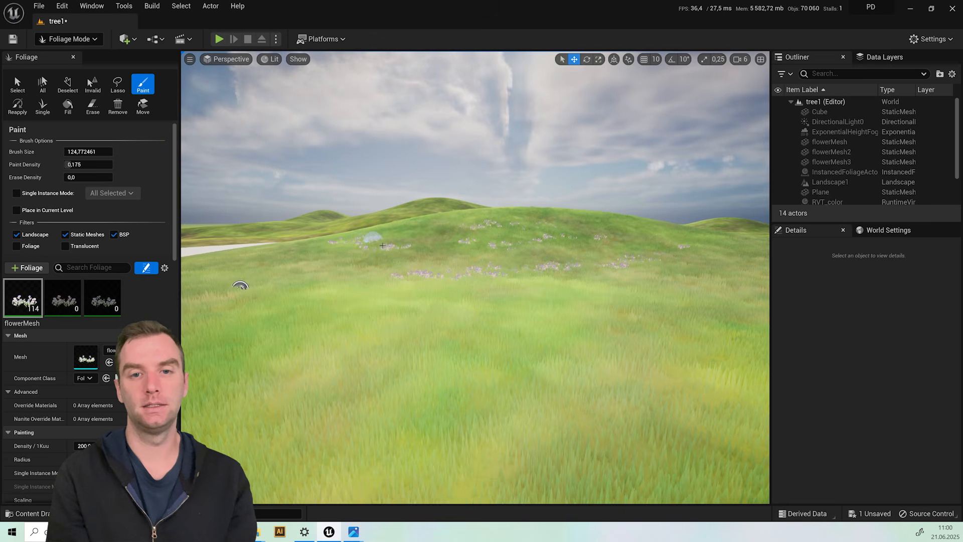
middle_drag(371, 248, 454, 252)
scroll(456, 252, up, 3)
mouse_move(452, 371)
mouse_down()
mouse_move(408, 341)
mouse_move(722, 365)
mouse_move(603, 287)
mouse_move(730, 300)
mouse_move(636, 317)
mouse_move(580, 244)
mouse_up()
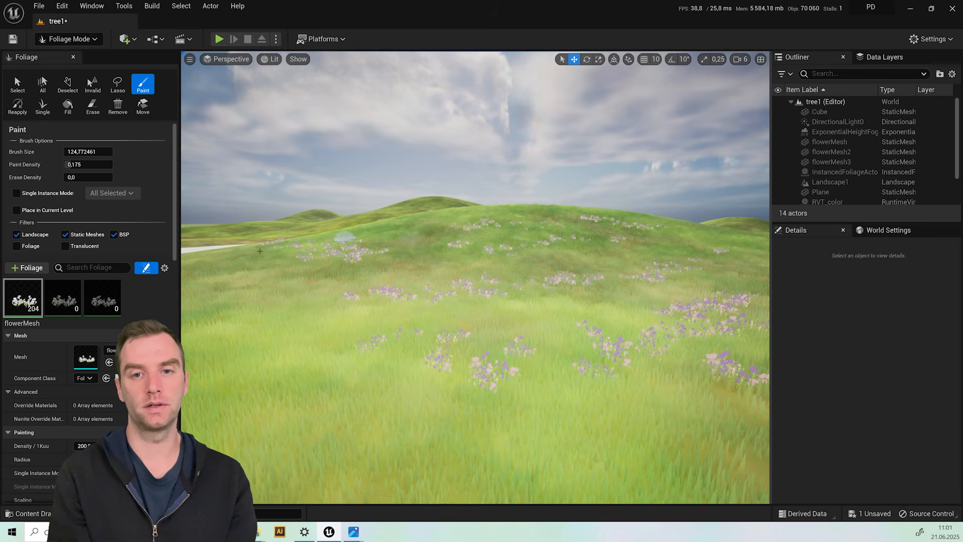
Make flowerMesh1 the only active foliage type and set its Scale X minimum and maximum to 2.
click(63, 313)
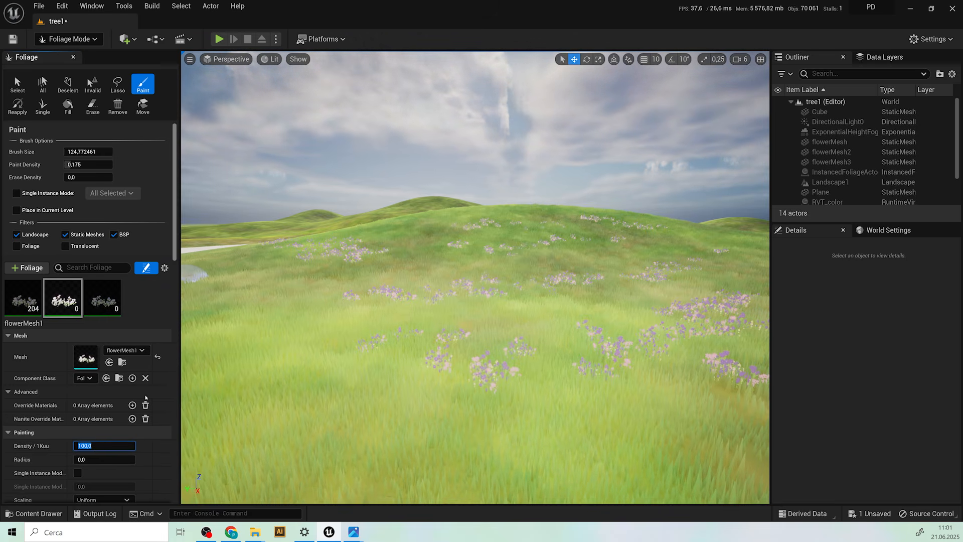
drag(175, 226, 174, 264)
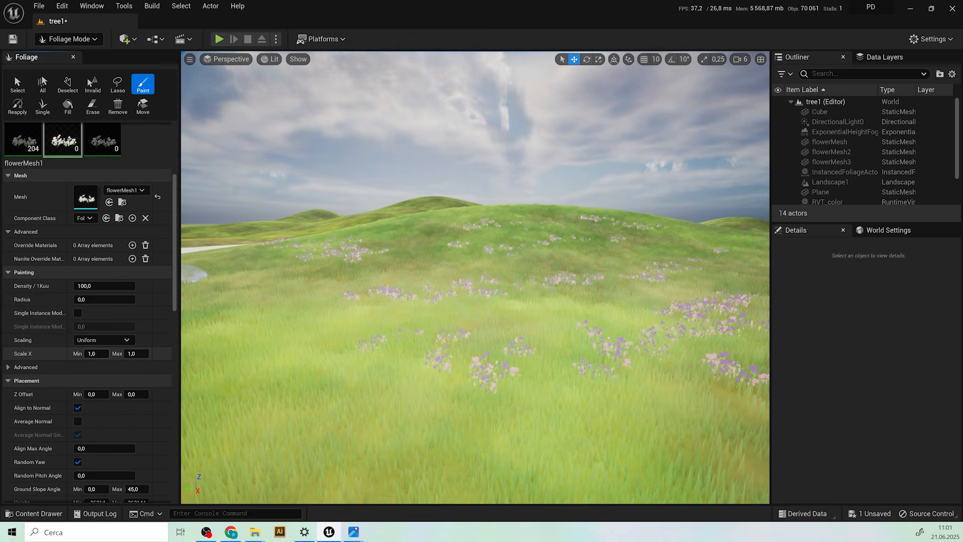
click(135, 353)
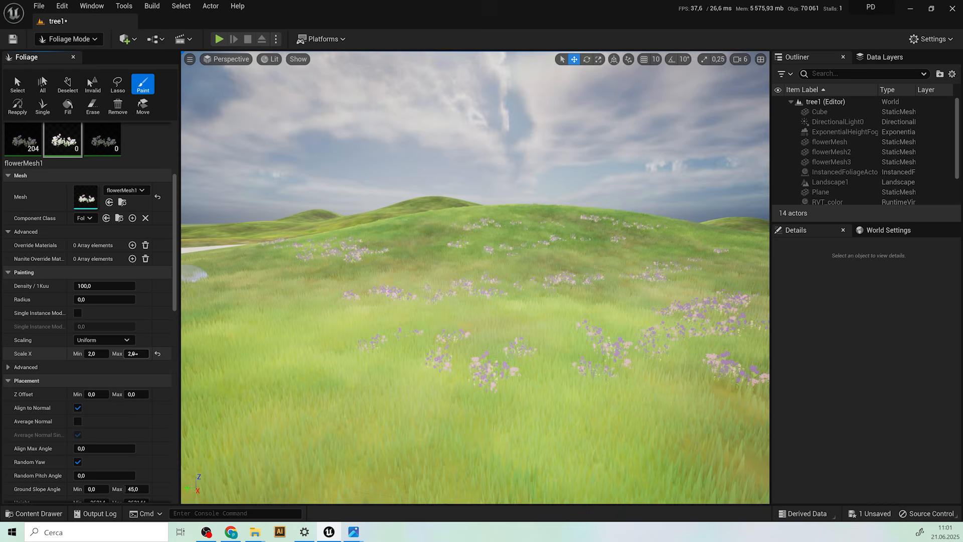
click(156, 371)
Paint flowerMesh1 clusters beside the existing hillside flowers and, with Paint Density set to 0.275, across the near meadow.
mouse_move(326, 303)
mouse_down()
mouse_move(269, 286)
mouse_move(360, 295)
mouse_move(273, 275)
mouse_up()
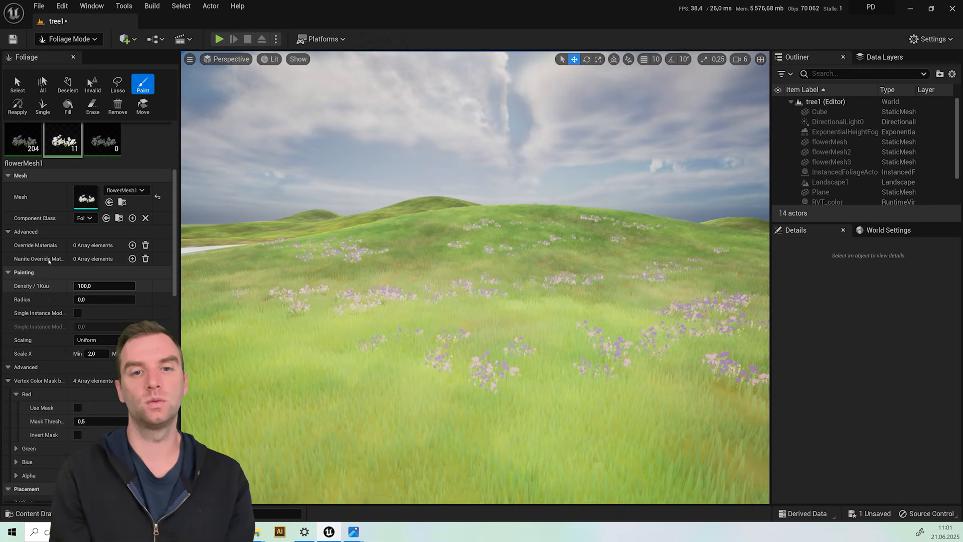
mouse_move(355, 339)
mouse_down()
mouse_move(287, 250)
mouse_move(305, 256)
mouse_move(283, 249)
mouse_move(301, 251)
mouse_up()
scroll(75, 165, up, 5)
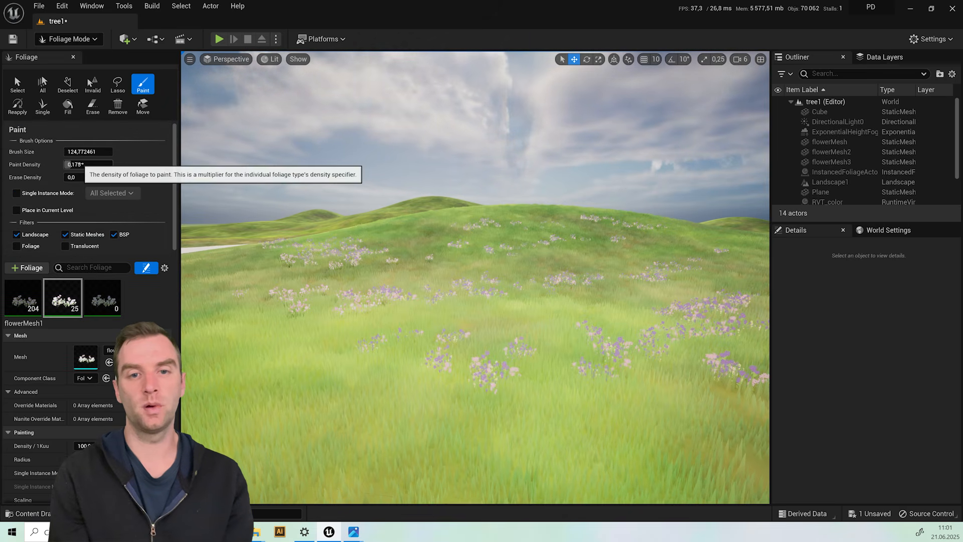
drag(81, 164, 87, 164)
mouse_move(386, 362)
mouse_down()
mouse_move(322, 361)
mouse_move(514, 336)
mouse_up()
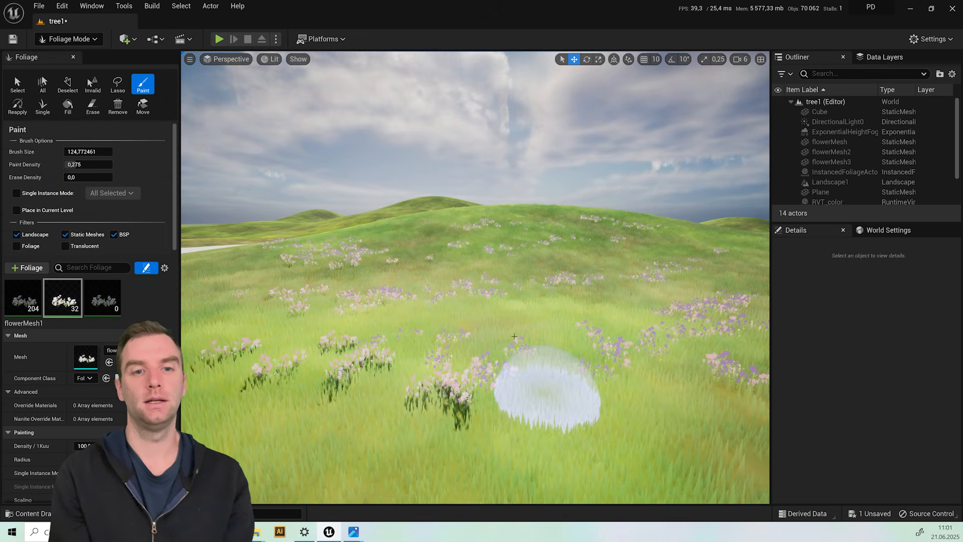
Turn off Cast Shadow for flowerMesh1 and paint more of its clusters across the hillside and the near meadow.
scroll(86, 401, down, 15)
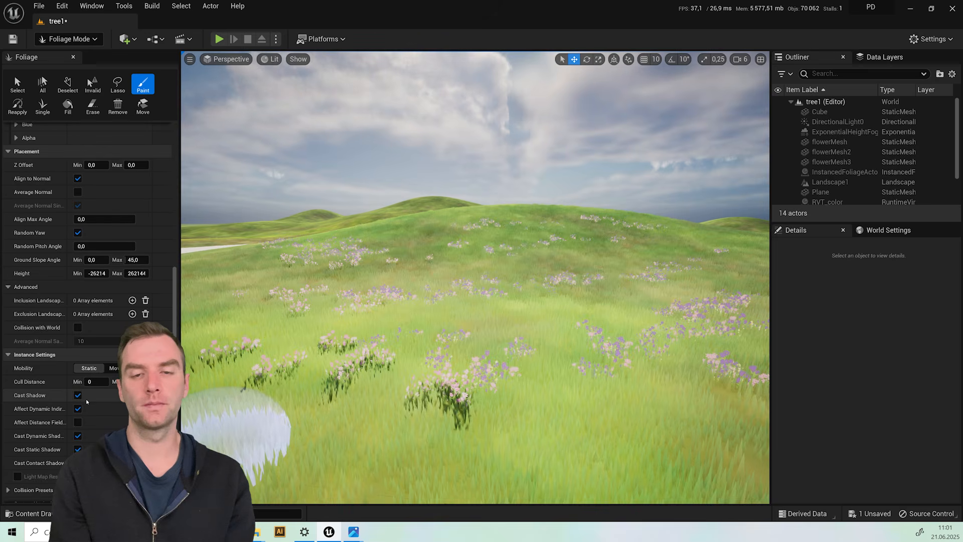
click(78, 396)
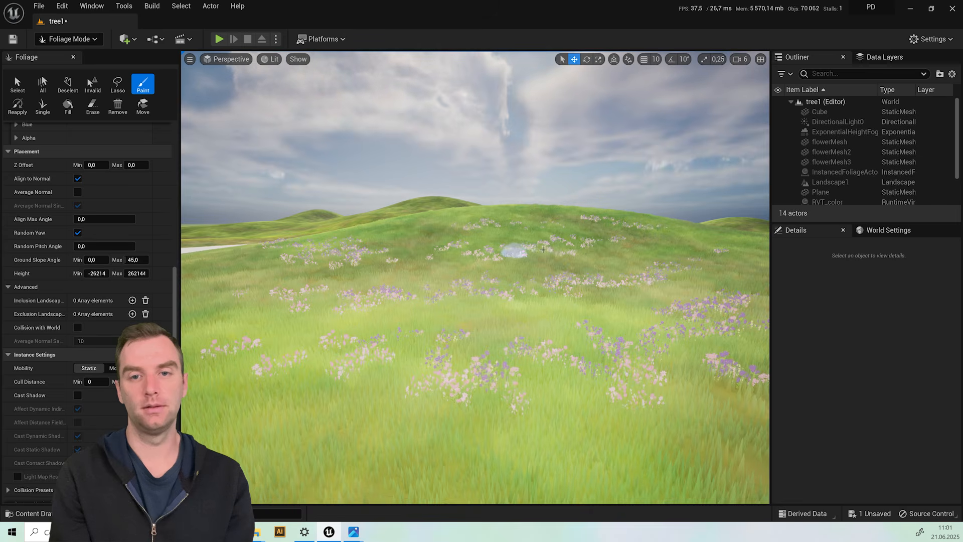
scroll(495, 230, up, 5)
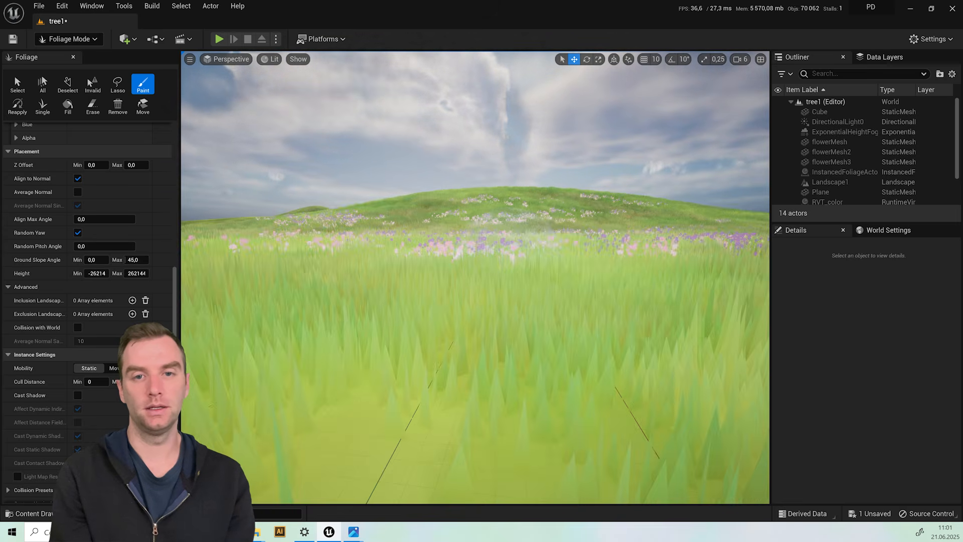
right_drag(506, 238, 599, 224)
scroll(405, 272, down, 5)
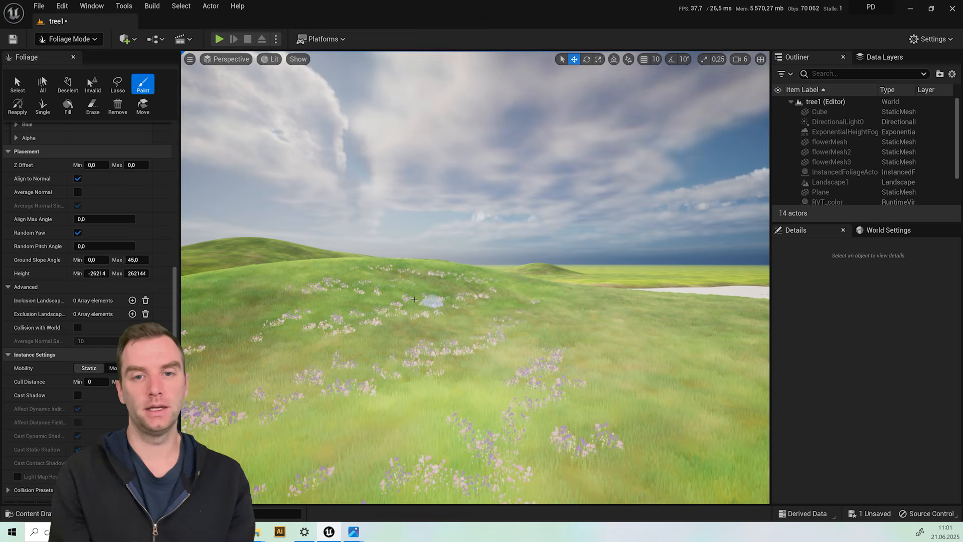
scroll(414, 299, up, 5)
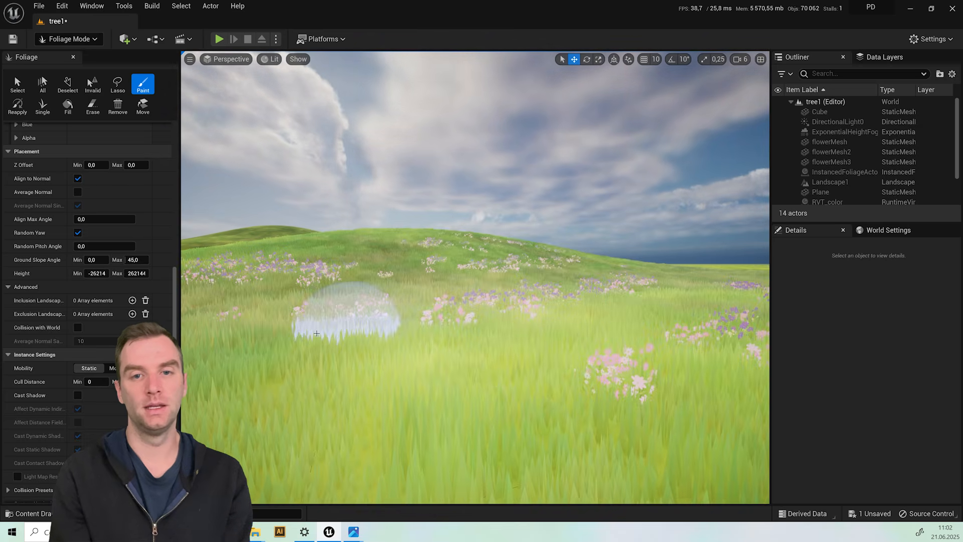
scroll(467, 284, down, 3)
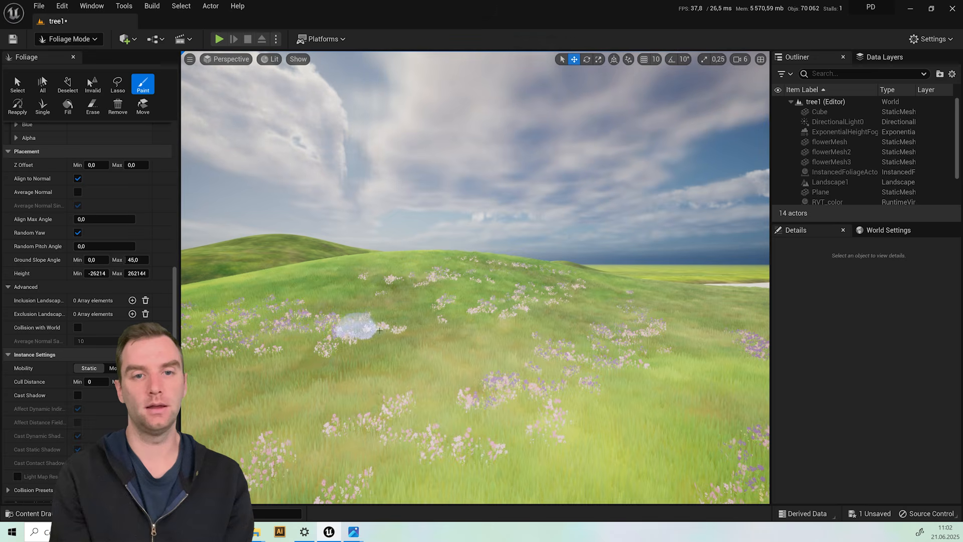
Make flowerMesh2 the only active foliage type and enter a density of 50 for flowerMesh1.
scroll(73, 284, up, 10)
scroll(73, 283, up, 3)
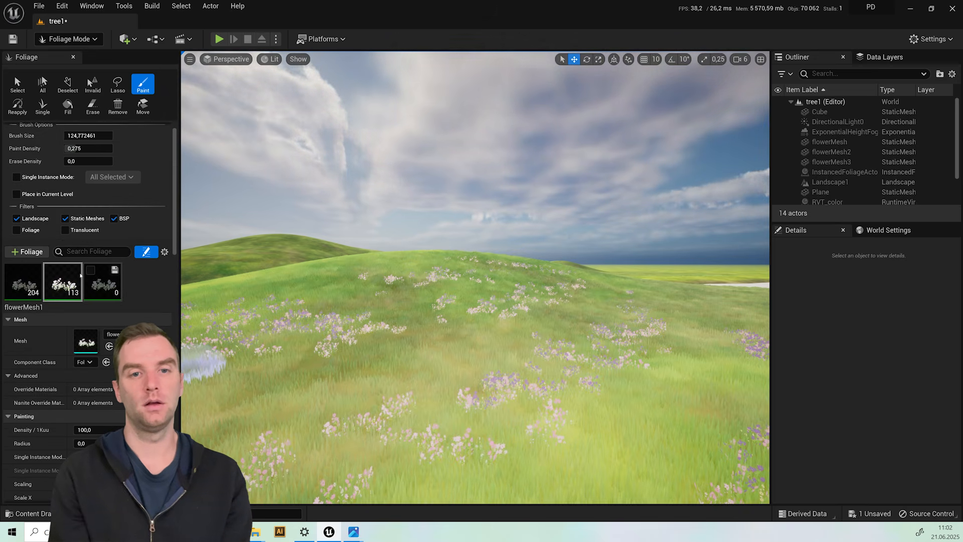
scroll(101, 335, down, 2)
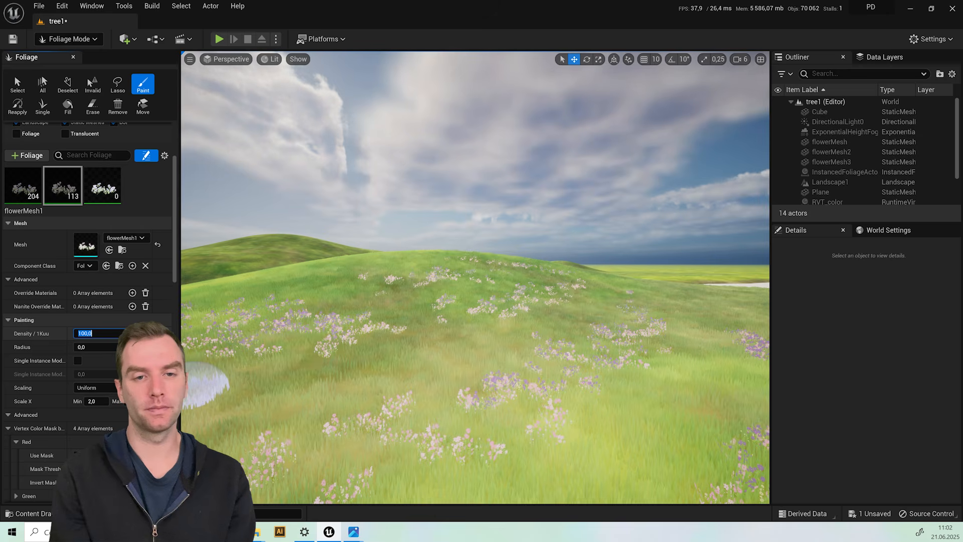
text(0)
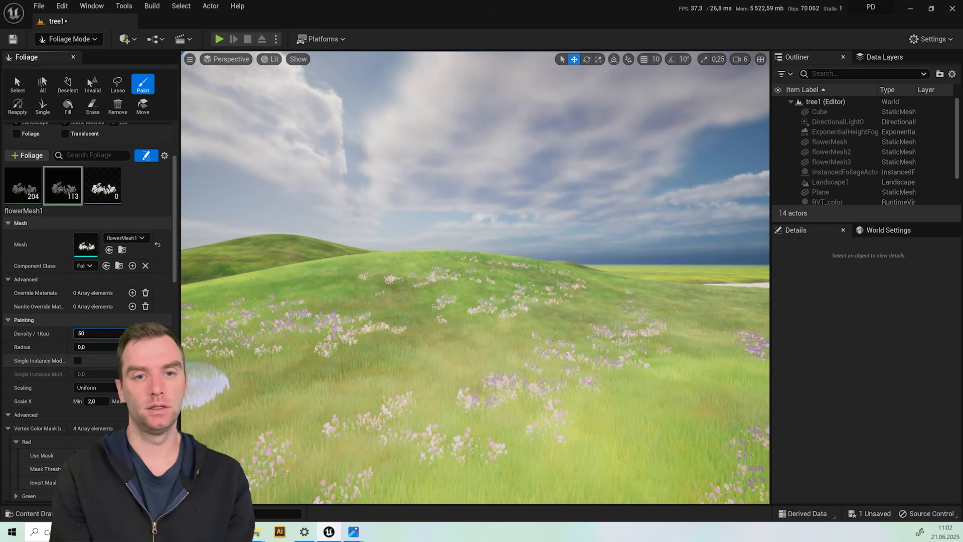
Set flowerMesh2's density to 50 and its Scale X to a minimum of 3 and a maximum of 4.
click(99, 200)
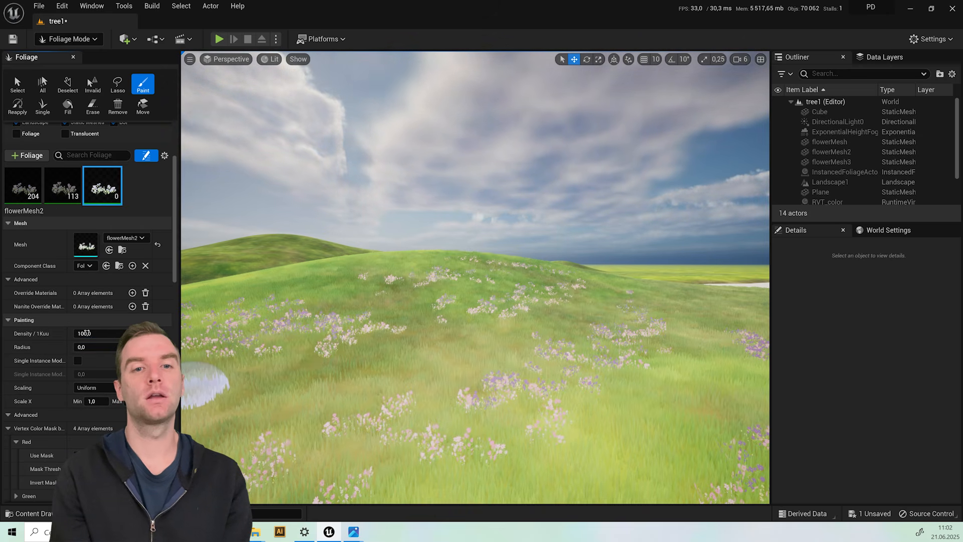
text(50)
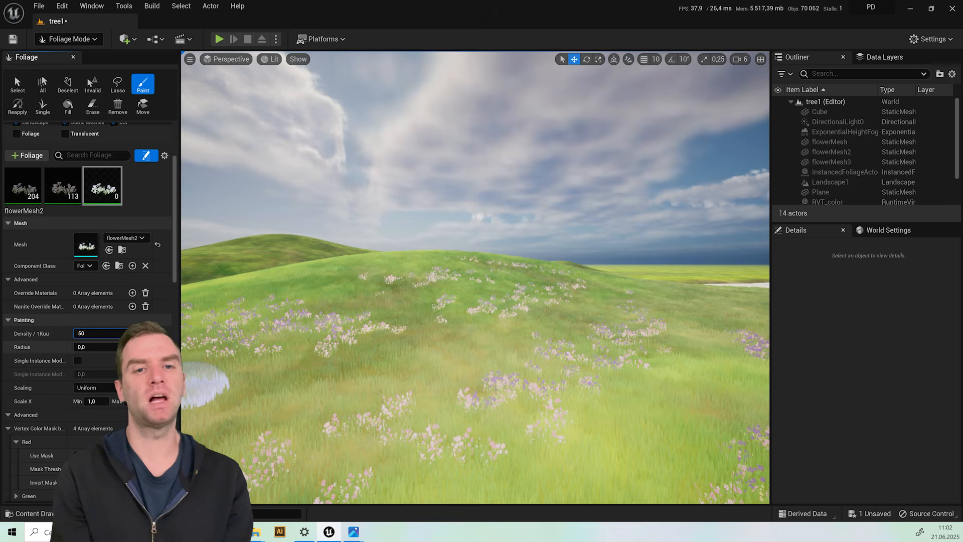
key(Return)
scroll(96, 393, down, 4)
scroll(95, 393, down, 3)
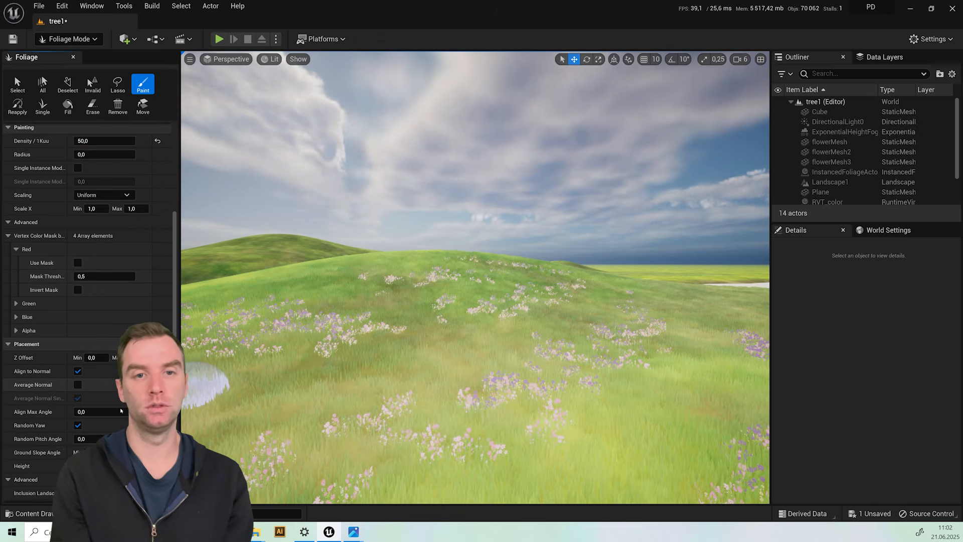
scroll(100, 361, up, 2)
scroll(95, 295, up, 3)
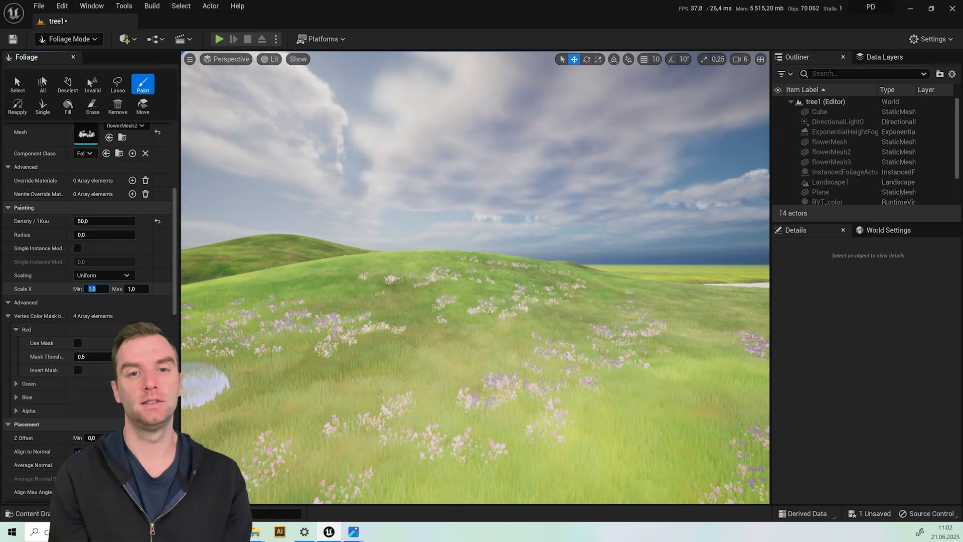
text(4)
key(Return)
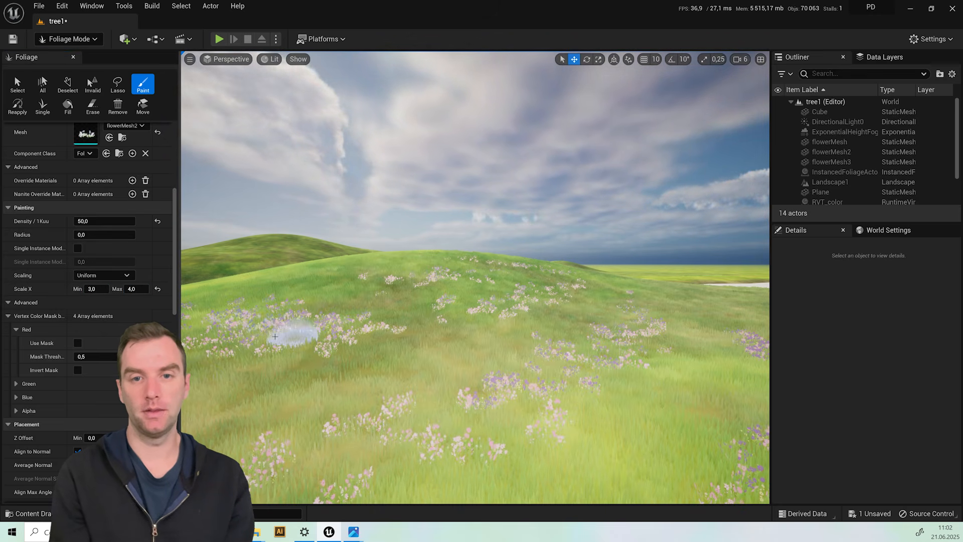
Paint flowerMesh2 into the existing flower clusters on the hillside and down the near slope of the meadow.
mouse_move(427, 314)
middle_down()
mouse_move(341, 360)
mouse_move(454, 333)
middle_up()
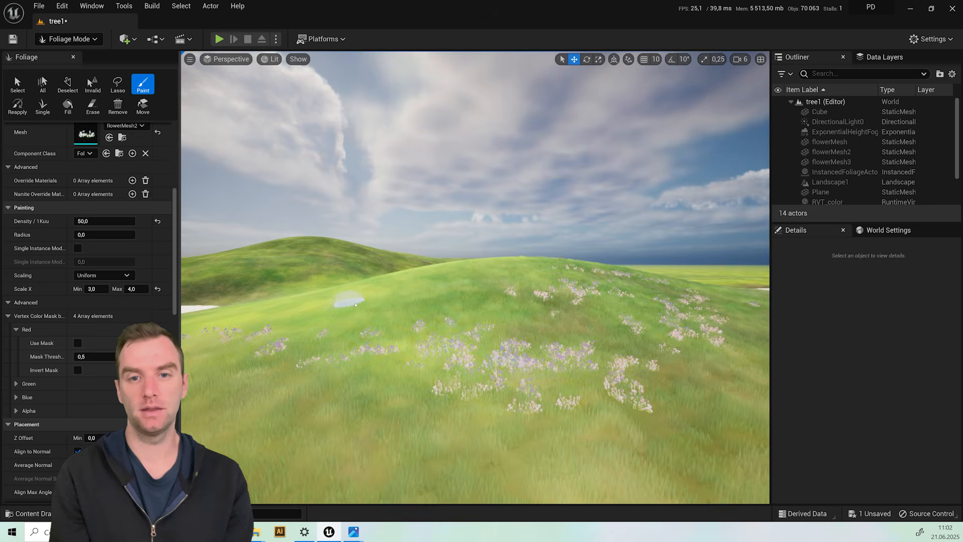
scroll(454, 334, up, 3)
scroll(581, 430, down, 2)
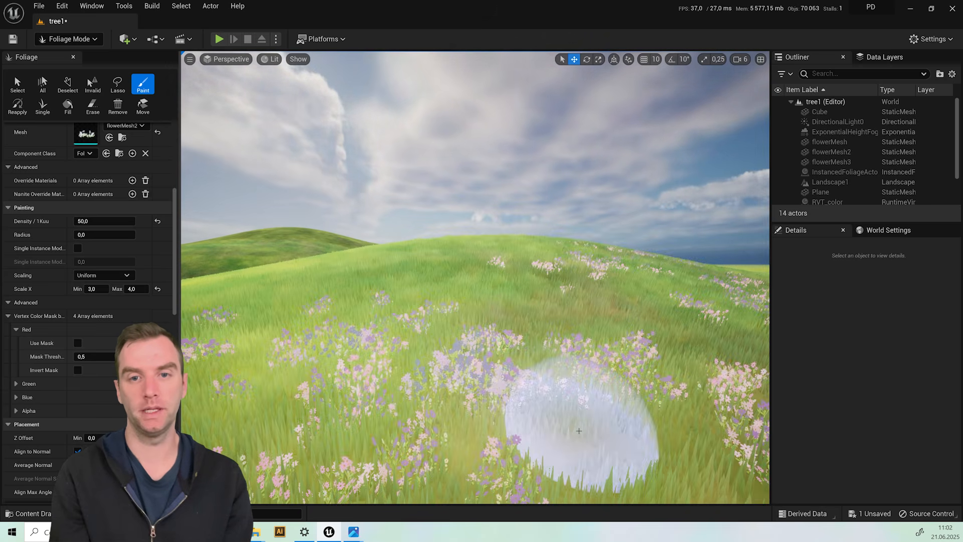
scroll(564, 376, down, 3)
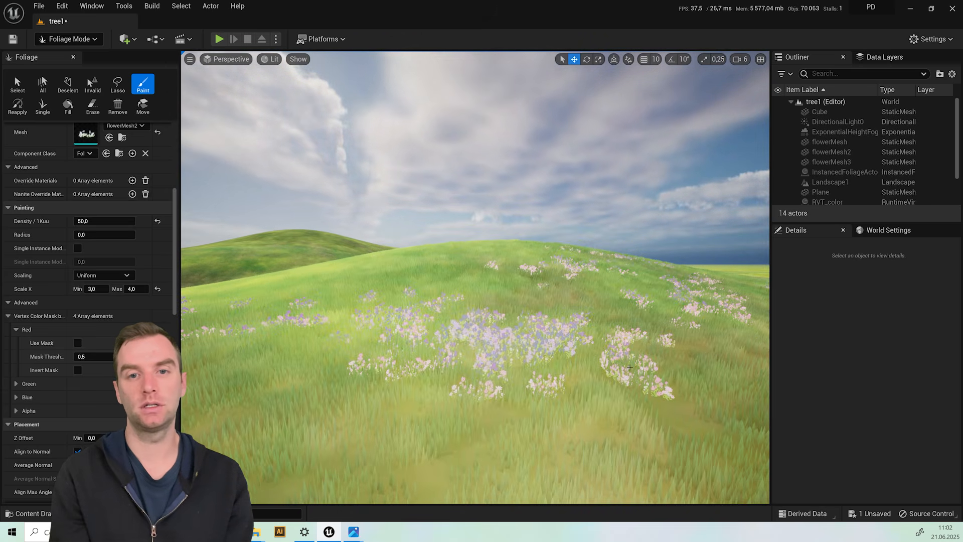
scroll(466, 358, down, 3)
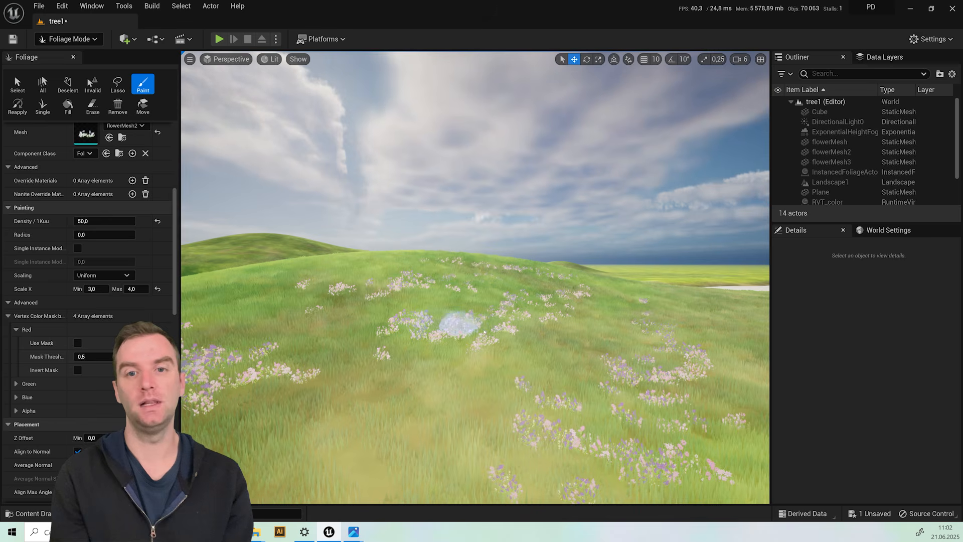
drag(484, 332, 537, 312)
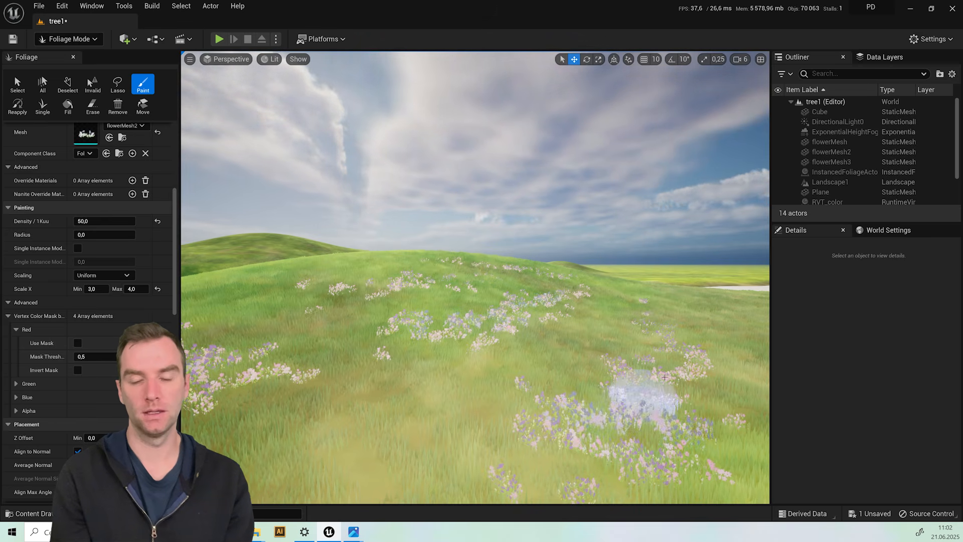
scroll(634, 398, up, 3)
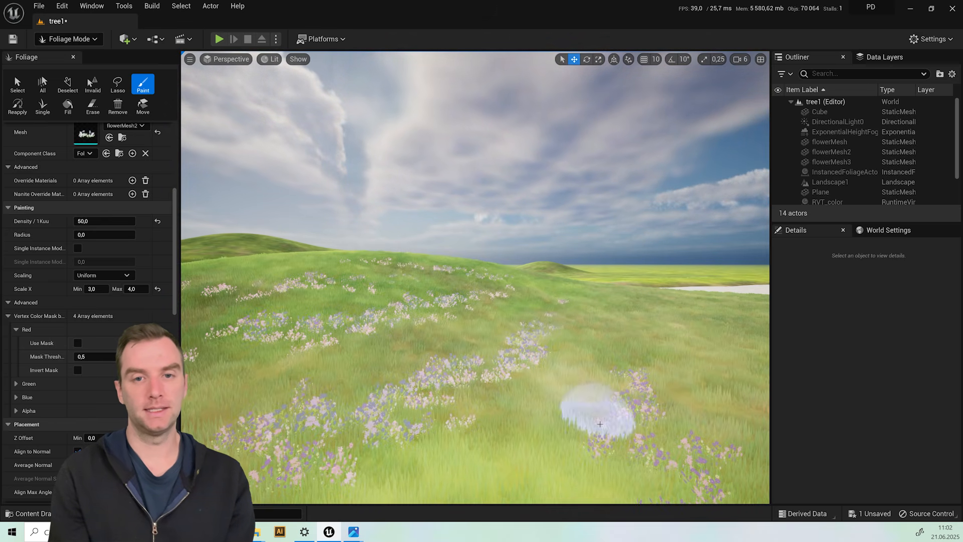
scroll(664, 451, down, 3)
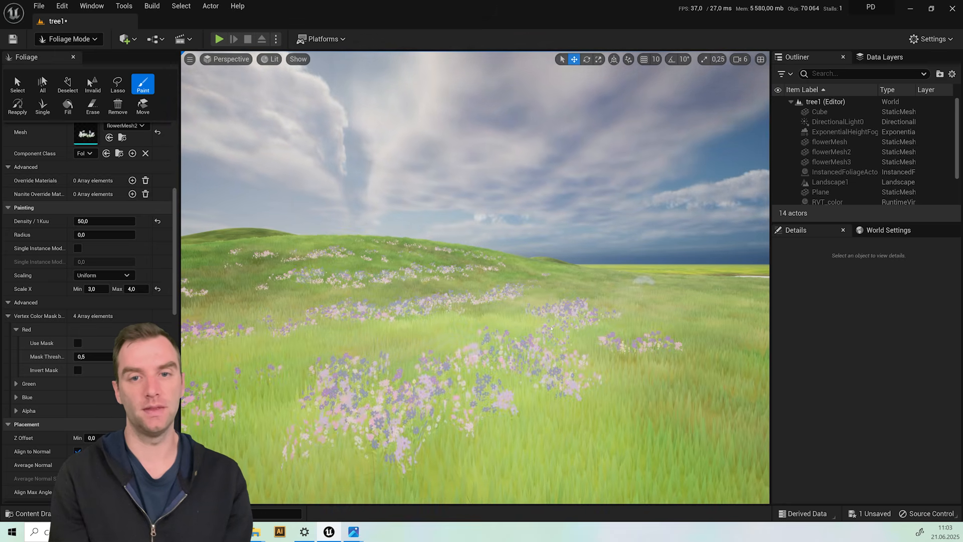
Extend the flowerMesh2 painting to the clusters near the hilltop and across the foreground meadow.
mouse_move(551, 329)
middle_down()
mouse_move(484, 351)
mouse_move(194, 340)
middle_up()
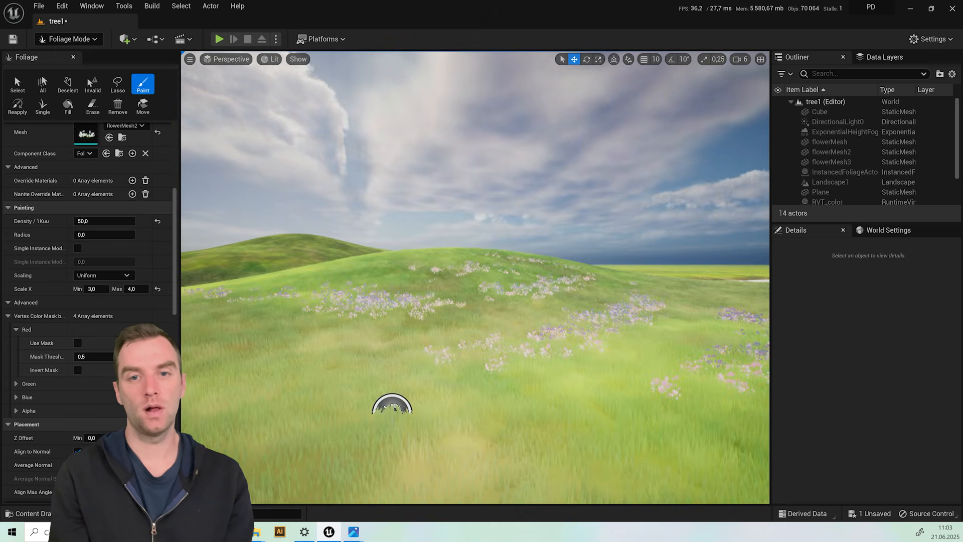
scroll(451, 314, up, 3)
right_drag(451, 314, 366, 323)
middle_drag(464, 321, 576, 341)
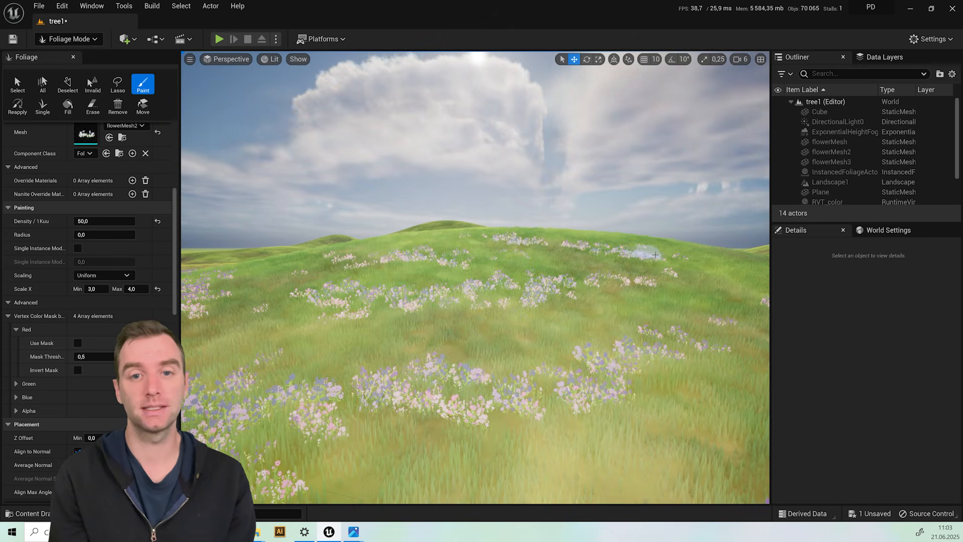
mouse_move(603, 283)
middle_down()
mouse_move(507, 386)
mouse_move(521, 281)
mouse_move(507, 346)
mouse_move(498, 283)
mouse_move(516, 351)
middle_up()
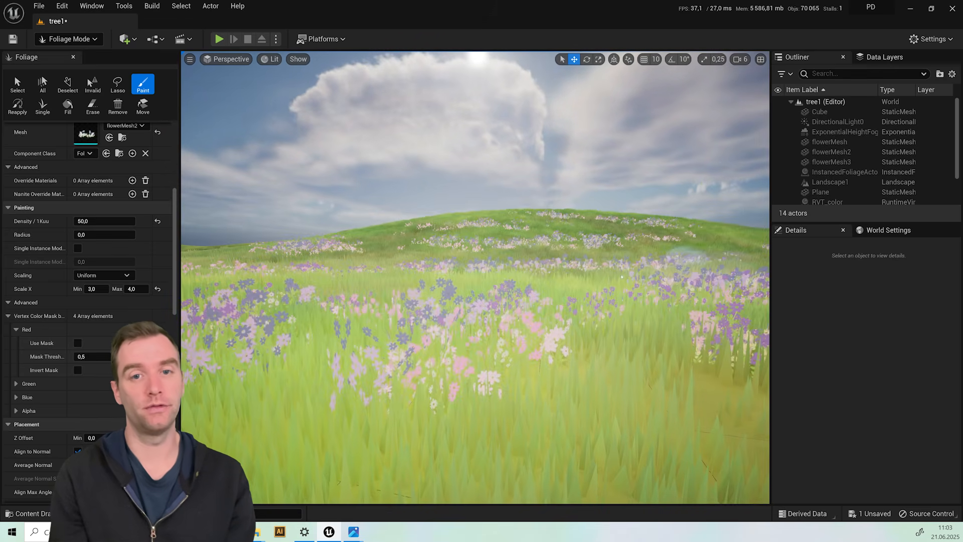
mouse_move(622, 276)
middle_down()
mouse_move(452, 316)
mouse_move(394, 344)
middle_up()
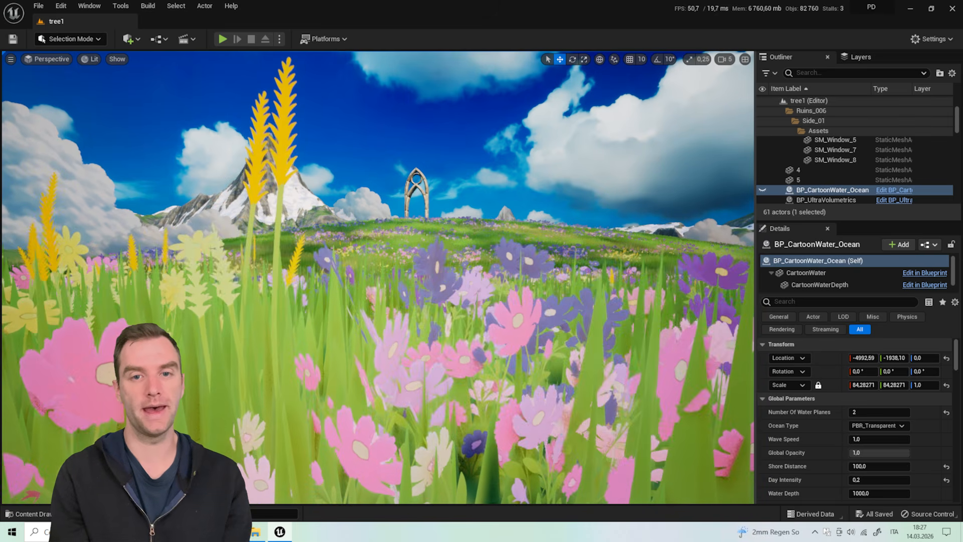
Make the BP_CartoonWater_Ocean actor visible in the finished meadow scene.
middle_drag(537, 208, 475, 278)
right_drag(474, 278, 454, 279)
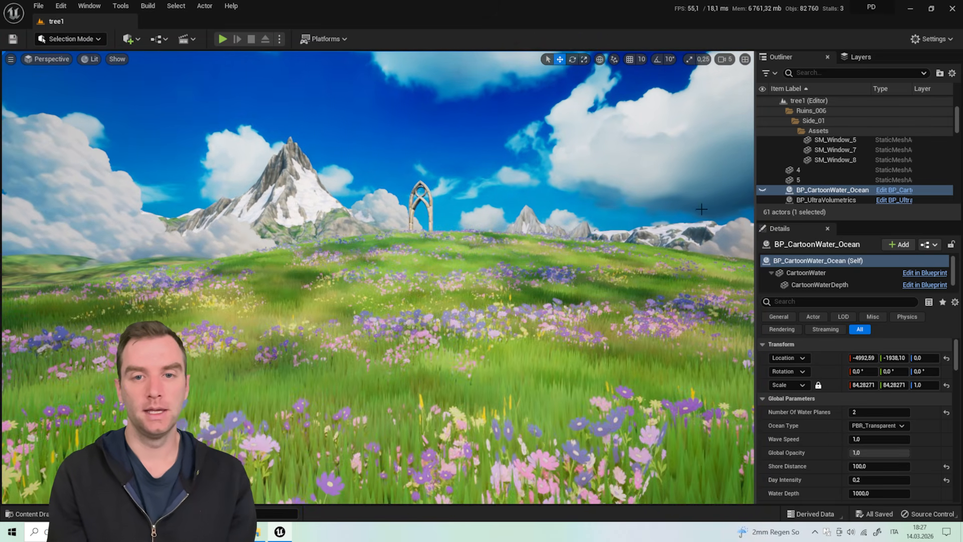
click(762, 190)
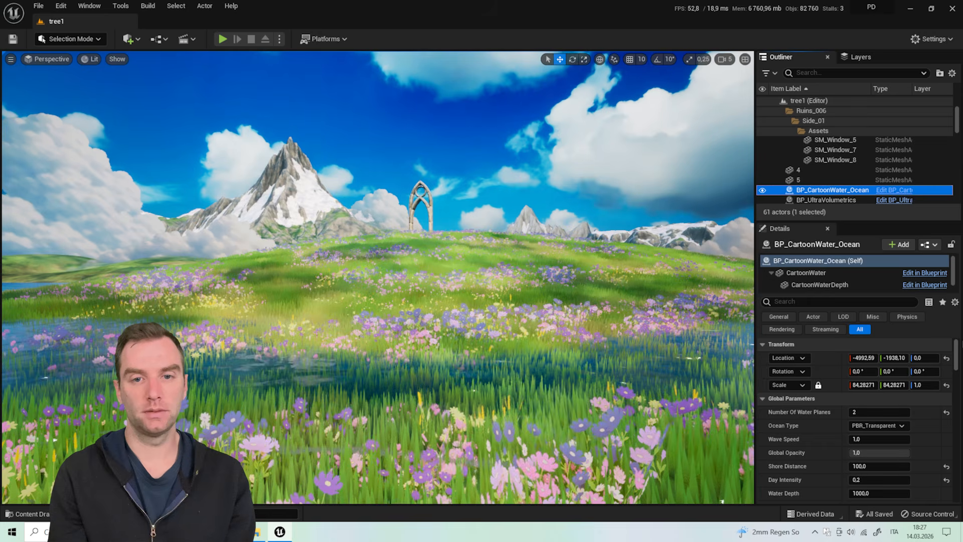
Examine the finished meadow from several viewpoints, checking the flower clusters up close and towards the ruin arch and mountain.
right_drag(451, 421, 474, 421)
key(w)
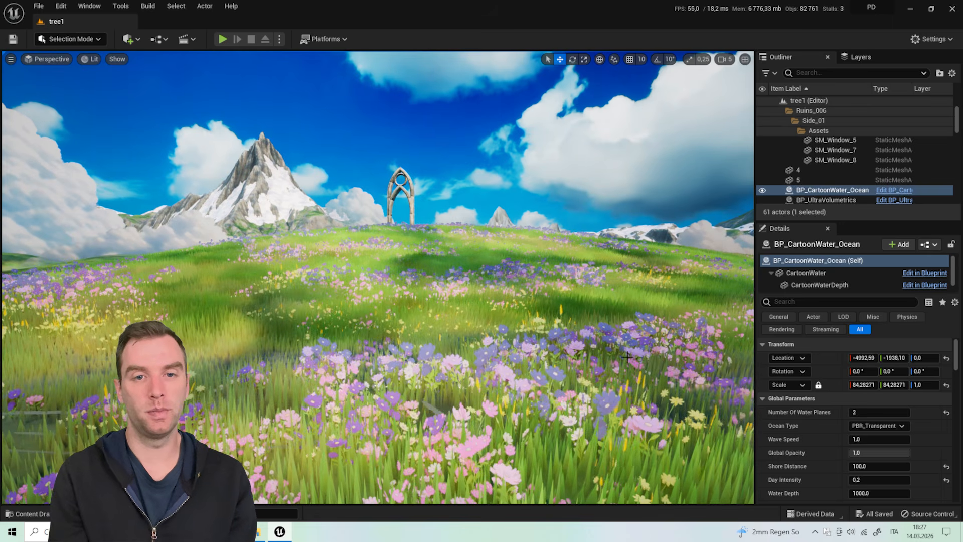
key(a)
right_drag(548, 376, 578, 376)
key(w)
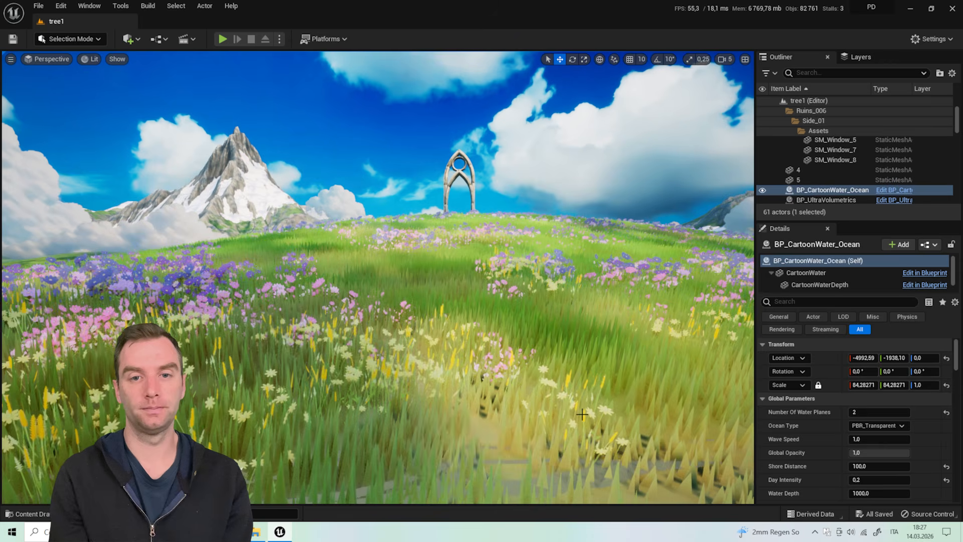
middle_drag(582, 414, 709, 407)
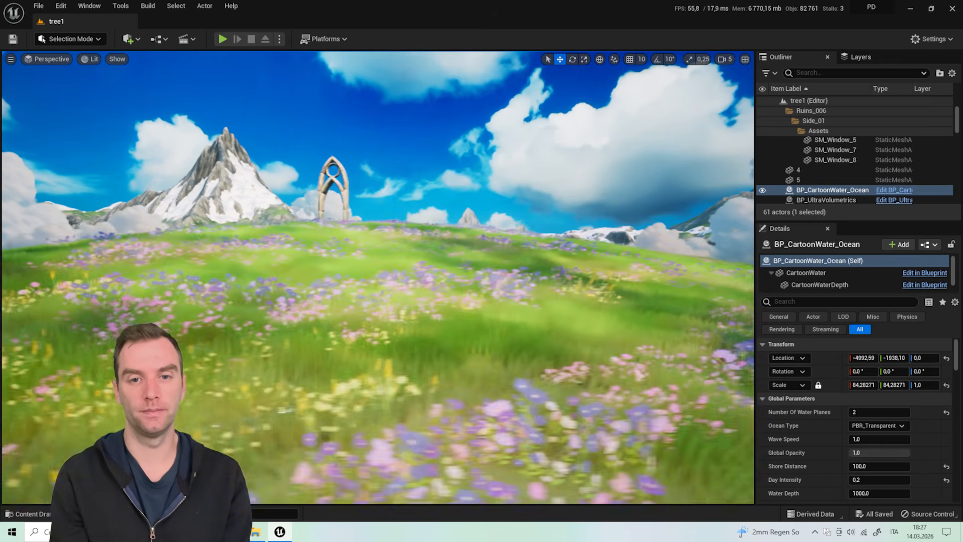
mouse_move(709, 407)
right_down()
mouse_move(728, 407)
mouse_move(706, 403)
right_up()
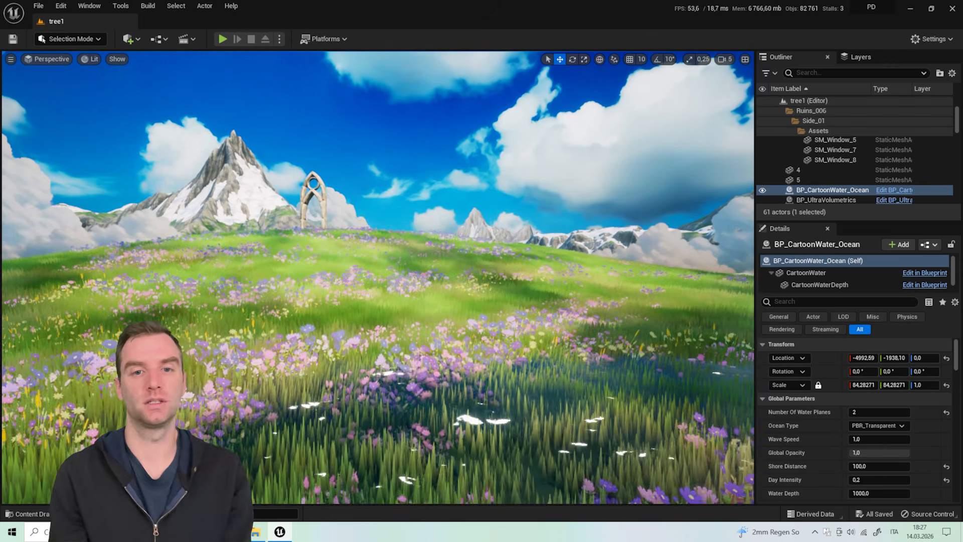
right_drag(497, 426, 493, 429)
right_drag(455, 381, 488, 382)
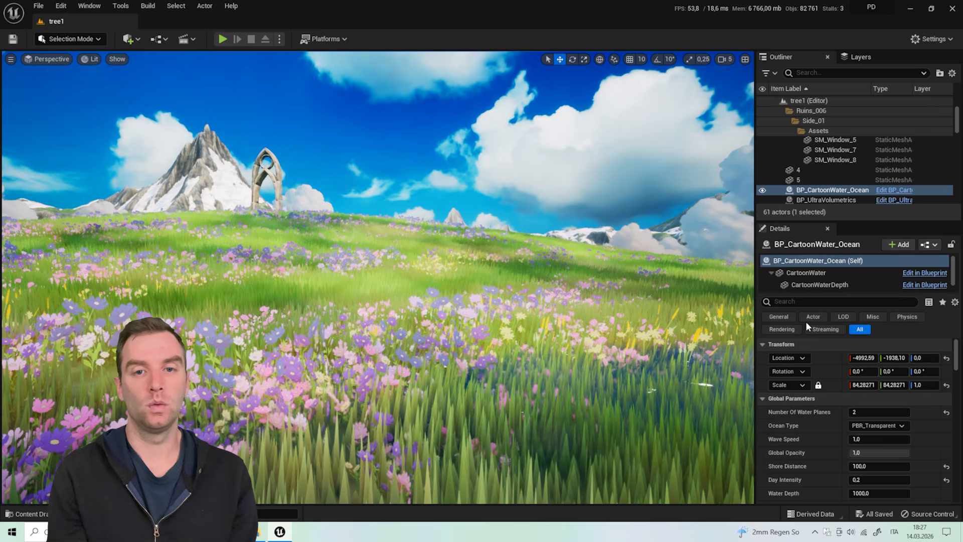
right_drag(404, 378, 389, 378)
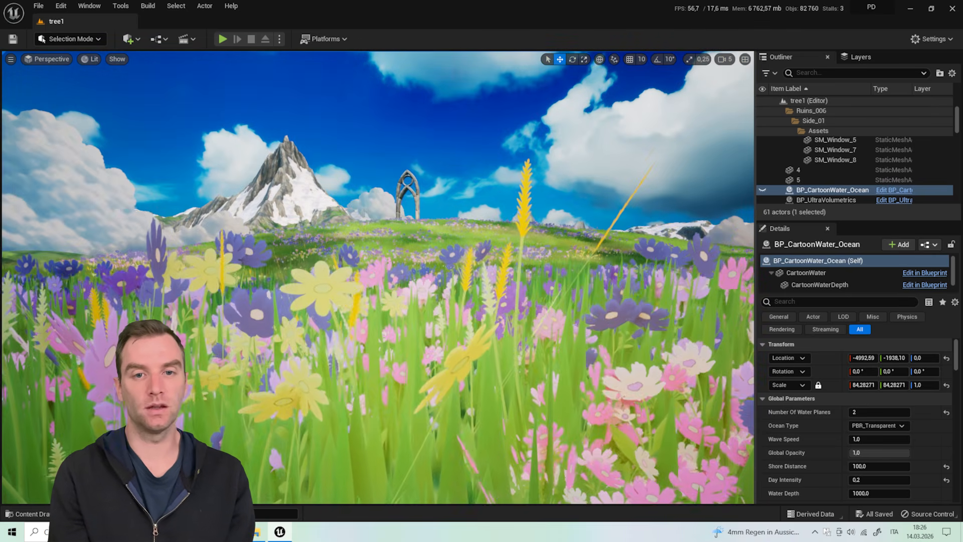
key(d)
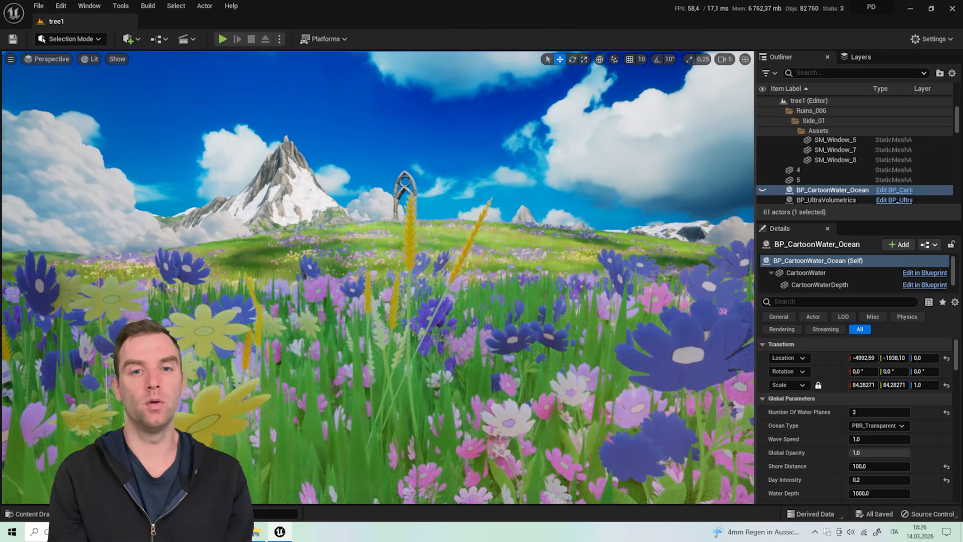
key(s)
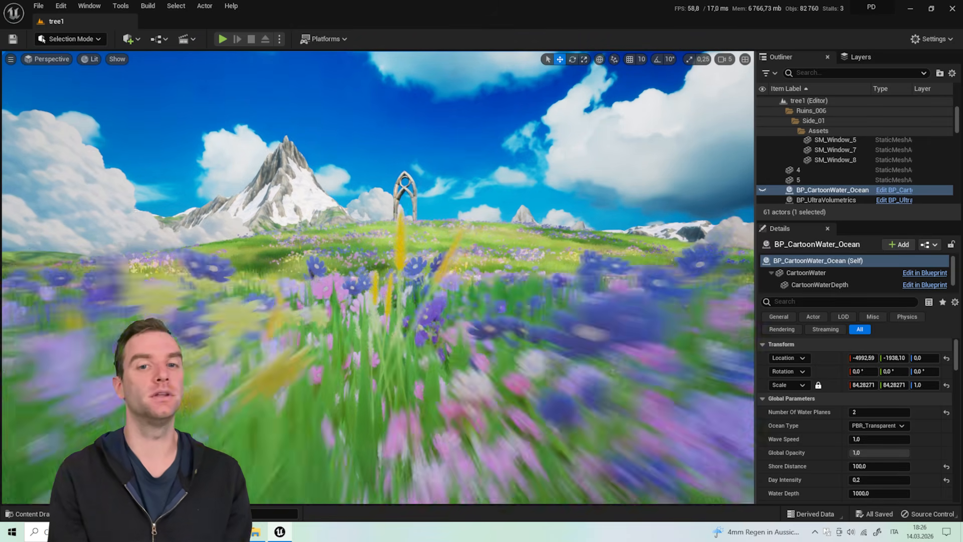